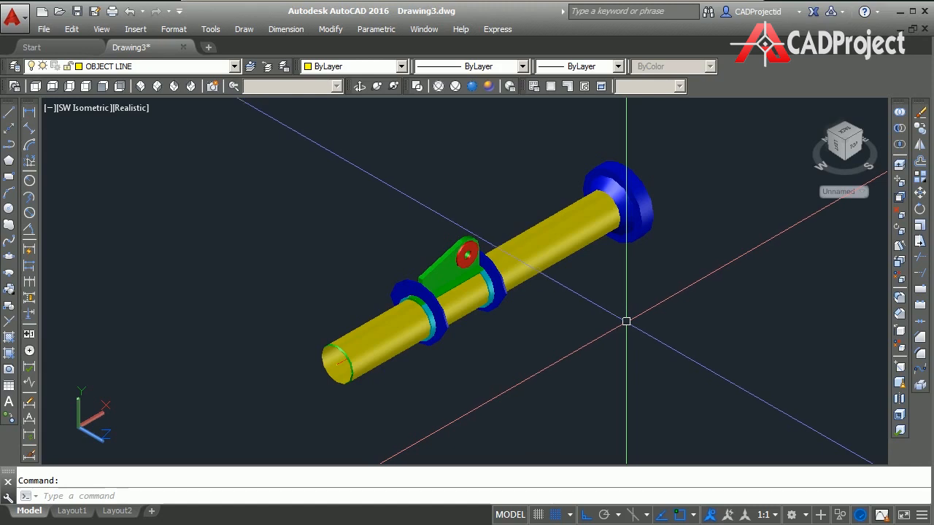
Step: Open Layout1 and delete the existing viewport inside the drawing frame
click(134, 513)
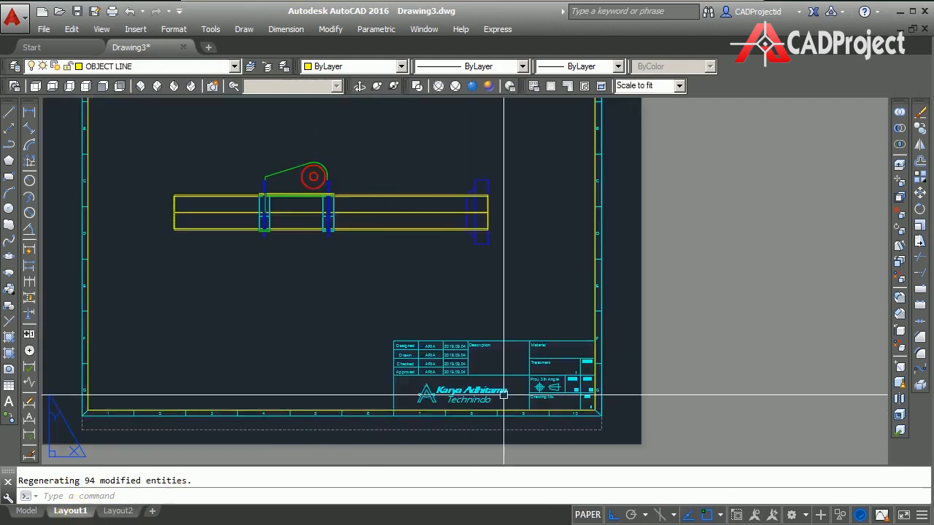
middle_drag(459, 288, 538, 318)
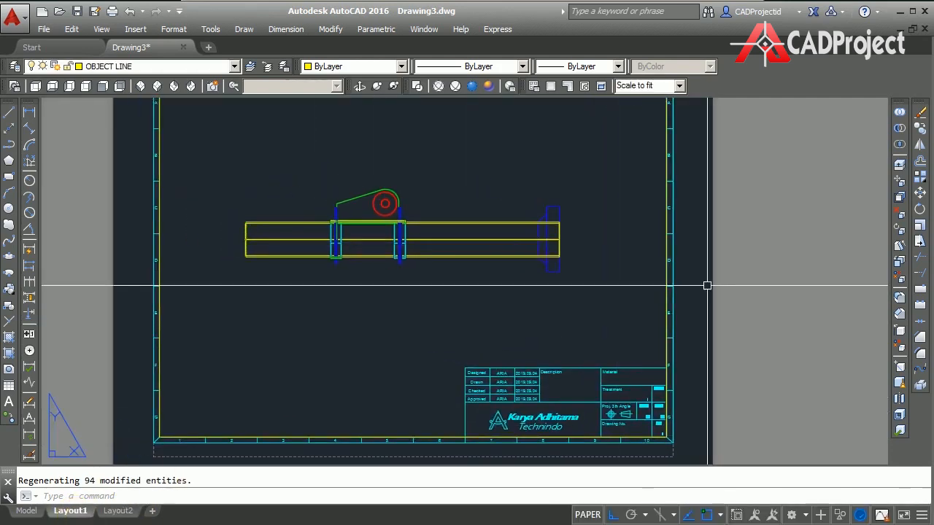
click(667, 284)
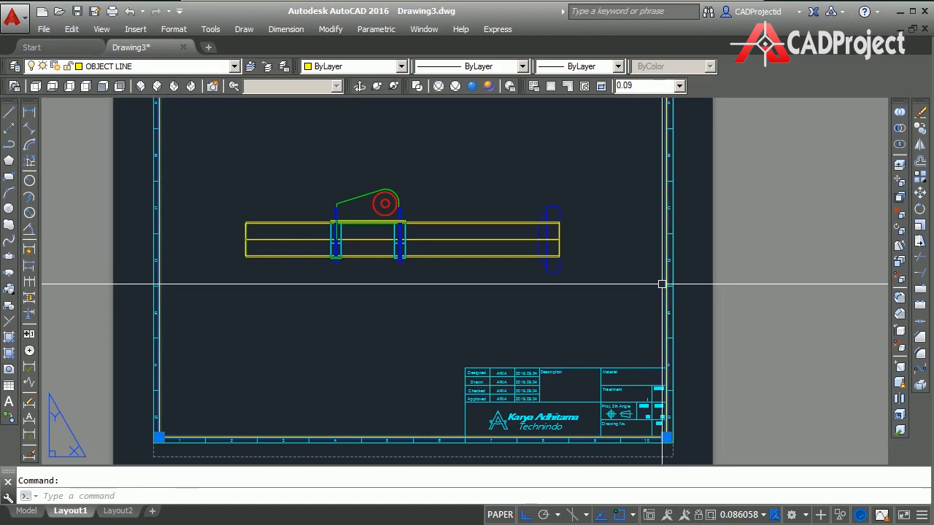
key(Delete)
scroll(664, 284, down, 1)
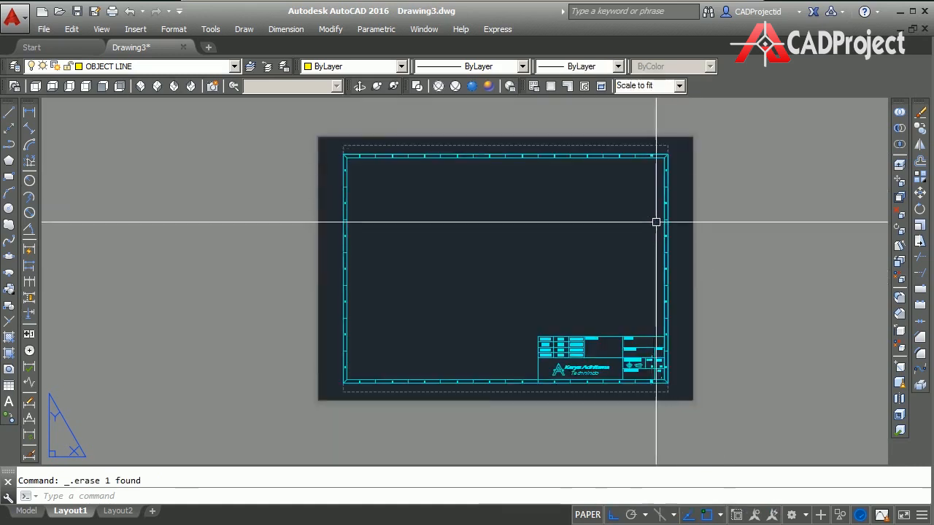
Step: Create a single rectangular viewport spanning the inner corners of the title block frame
scroll(681, 242, up, 2)
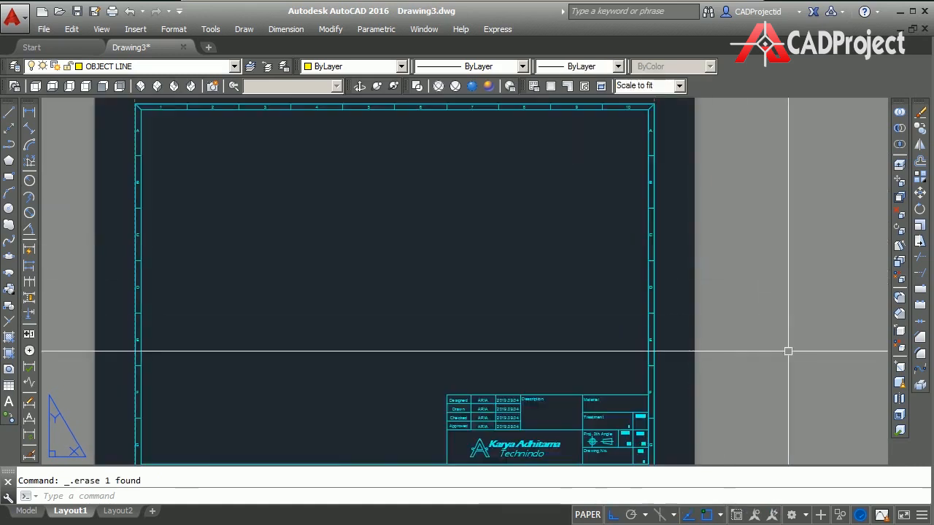
click(551, 86)
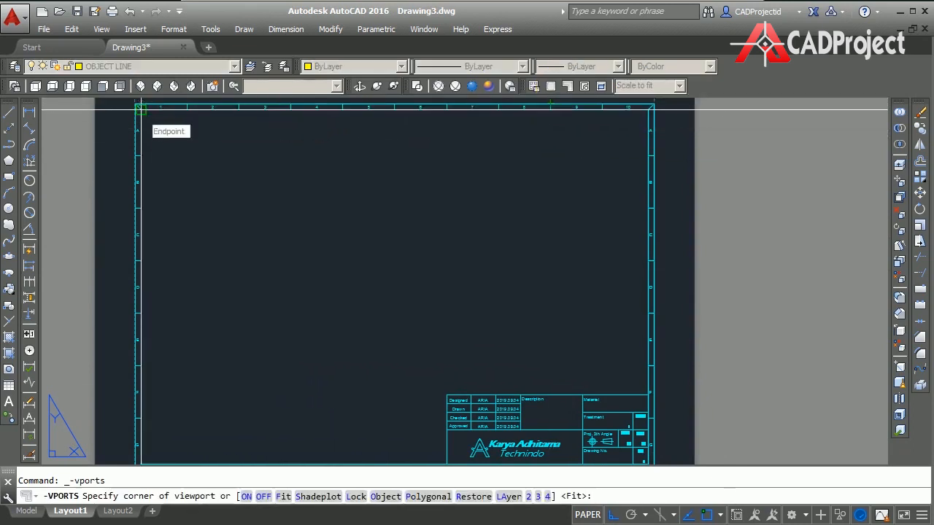
click(141, 108)
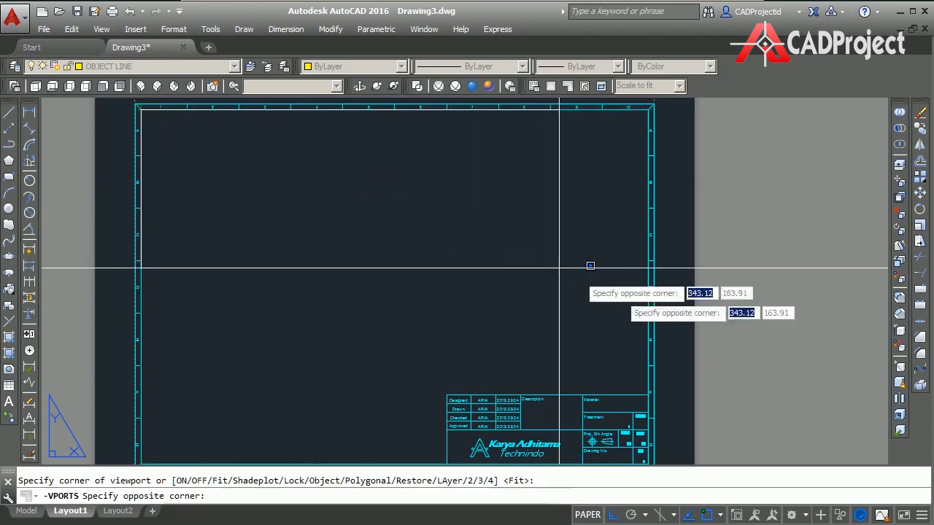
middle_drag(629, 294, 617, 260)
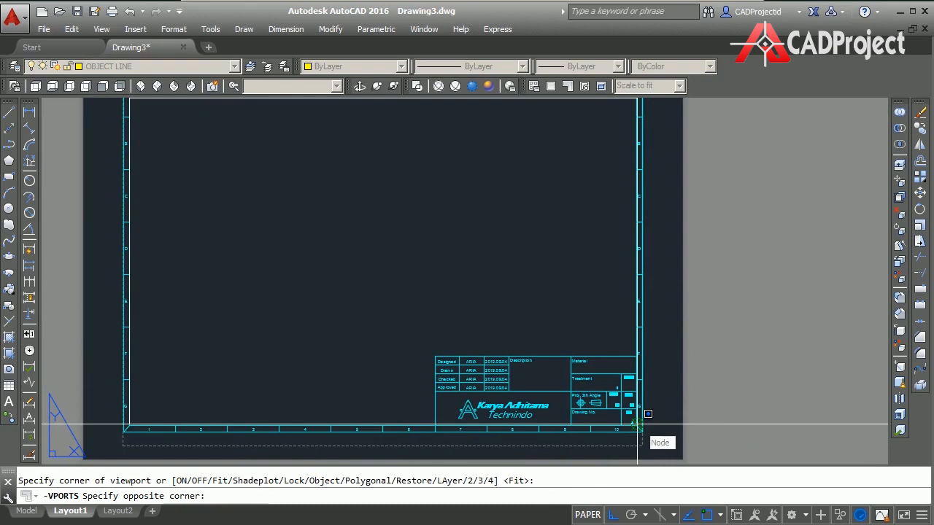
click(638, 425)
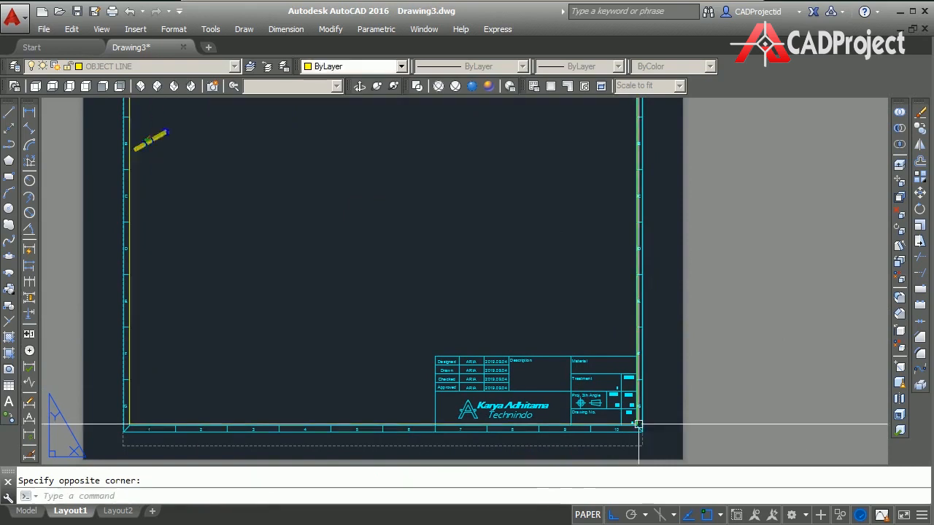
Step: Activate the new viewport and set its view to Front
scroll(334, 265, up, 1)
scroll(333, 265, down, 1)
scroll(333, 264, down, 2)
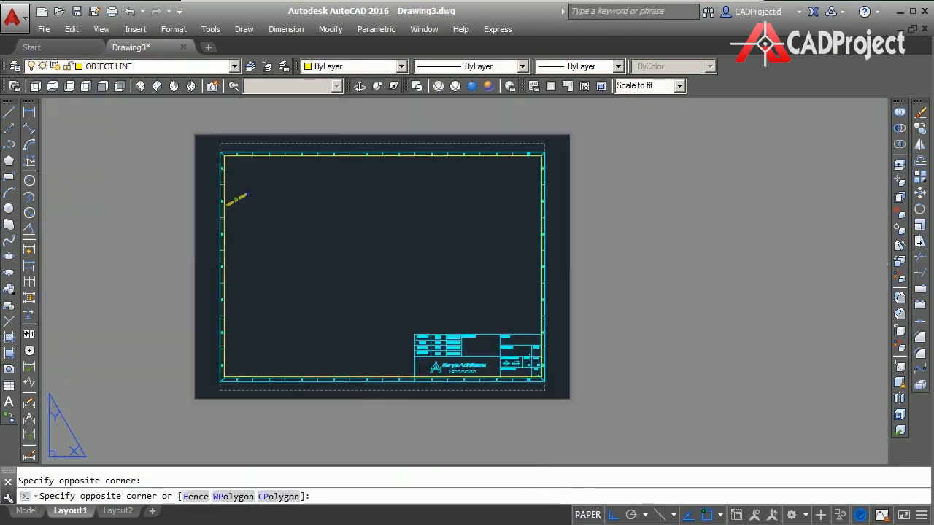
double_click(333, 264)
middle_drag(333, 265, 381, 285)
middle_drag(425, 311, 434, 318)
click(140, 110)
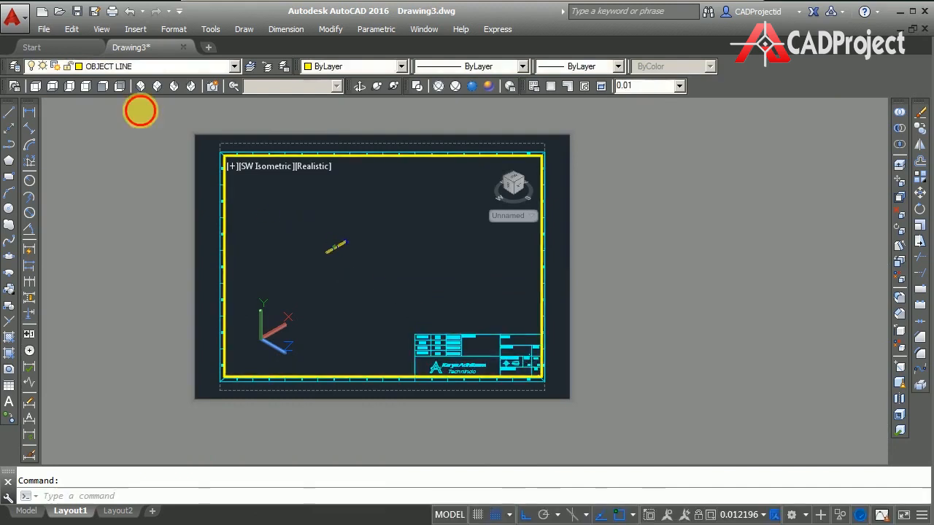
click(107, 92)
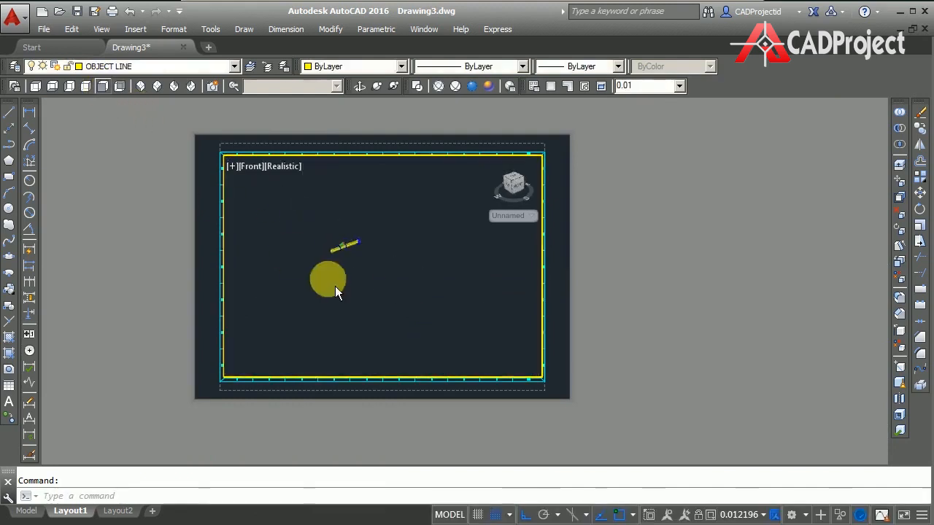
middle_drag(324, 303, 426, 294)
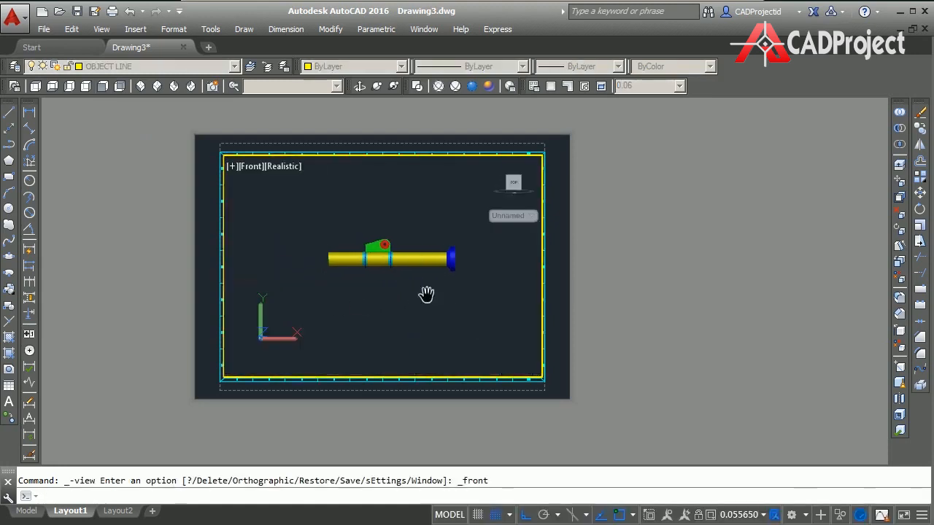
Step: Set the viewport's visual style to 2D Wireframe and enlarge the pipe assembly within the frame
click(437, 128)
click(421, 90)
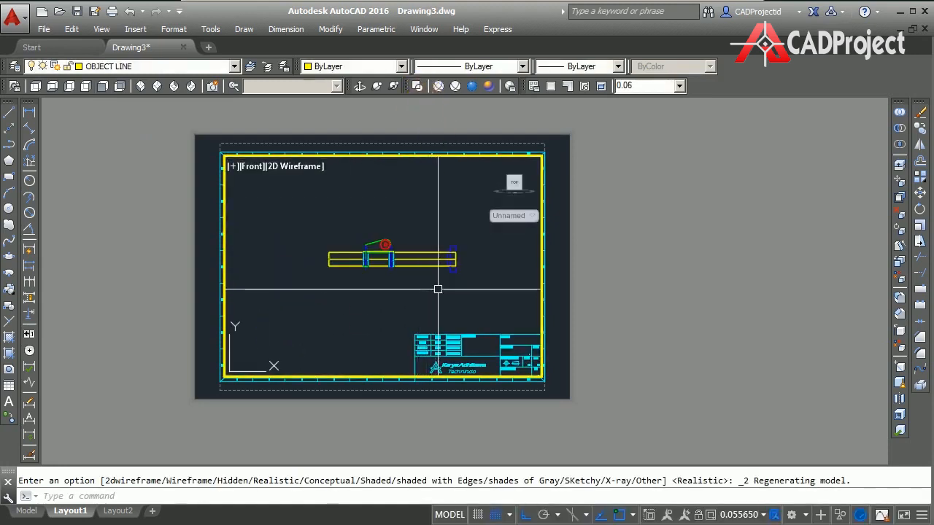
scroll(435, 289, up, 2)
middle_drag(436, 290, 451, 302)
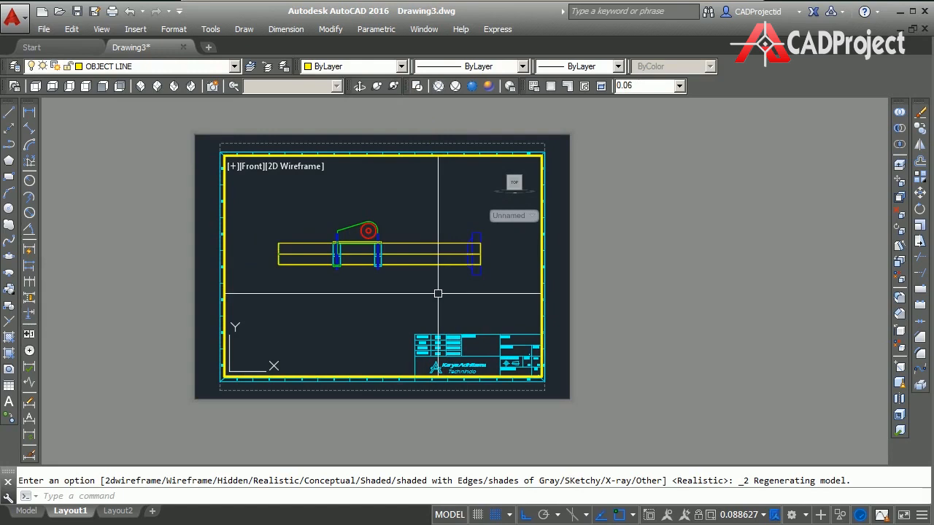
Step: Run SOLPROF on all the assembly's solids, accepting Yes for the profile options, including plane projection and tangential edge deletion
text(so)
click(438, 293)
text(lp)
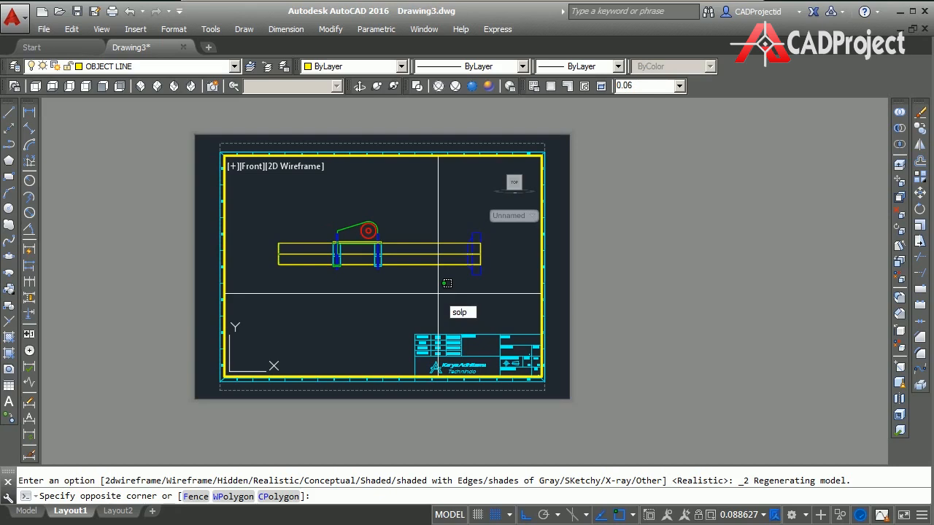
key(Return)
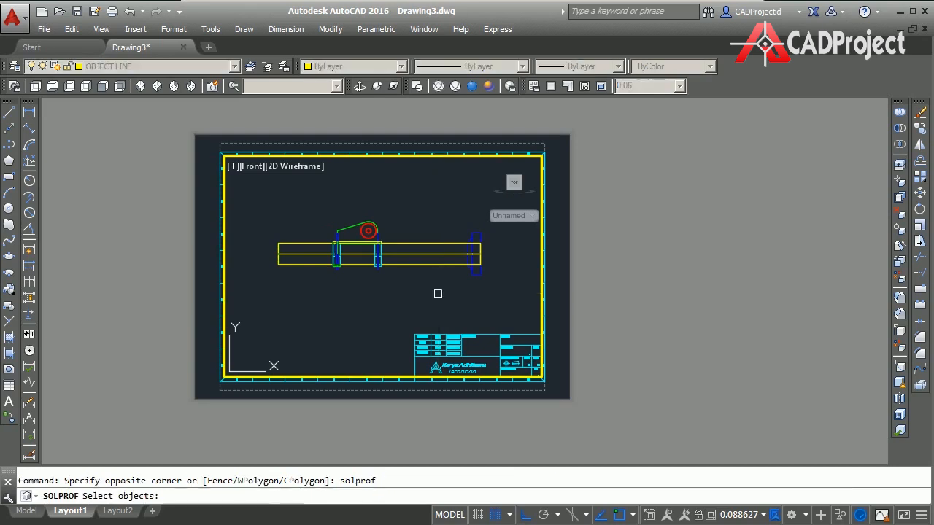
click(268, 218)
key(Return)
key(Return)
key(Return)
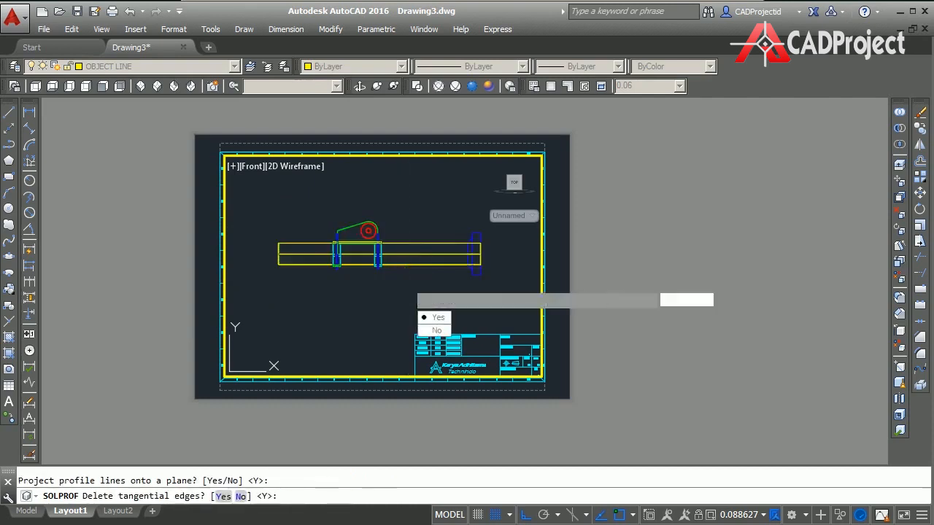
key(Return)
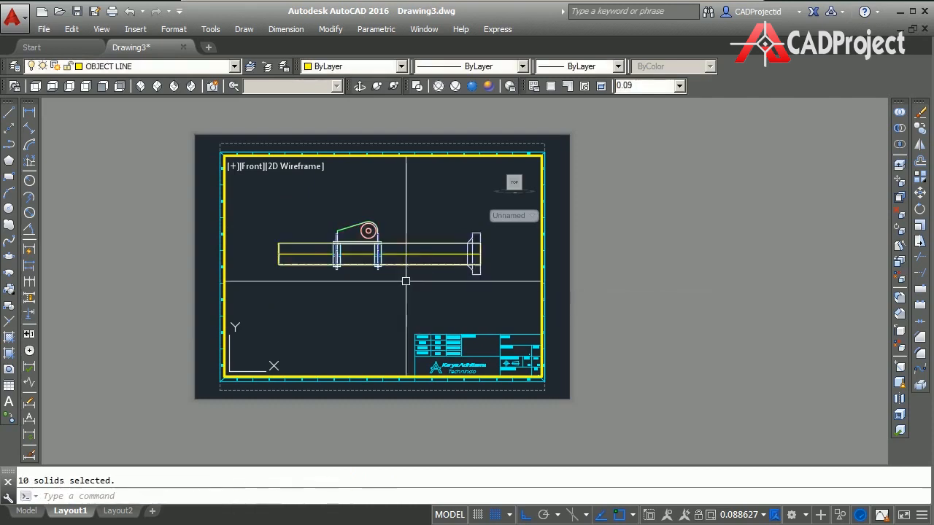
Step: Leave the viewport, return to model space and set the visual style to 2D Wireframe
double_click(211, 399)
click(25, 511)
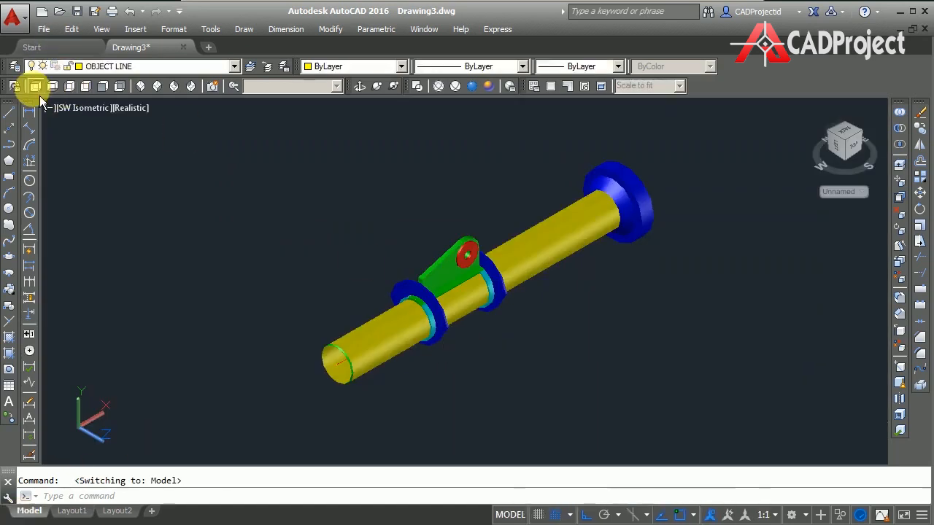
click(298, 204)
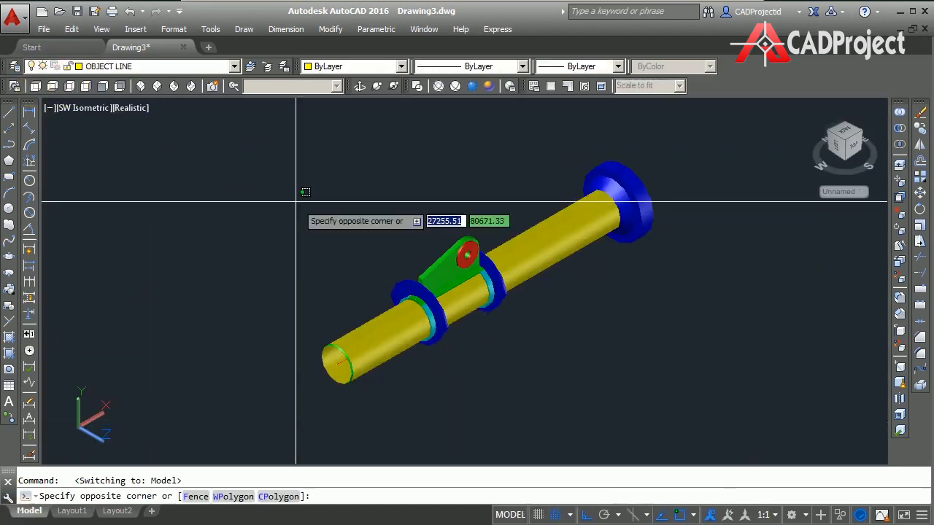
scroll(306, 221, down, 2)
scroll(306, 222, down, 3)
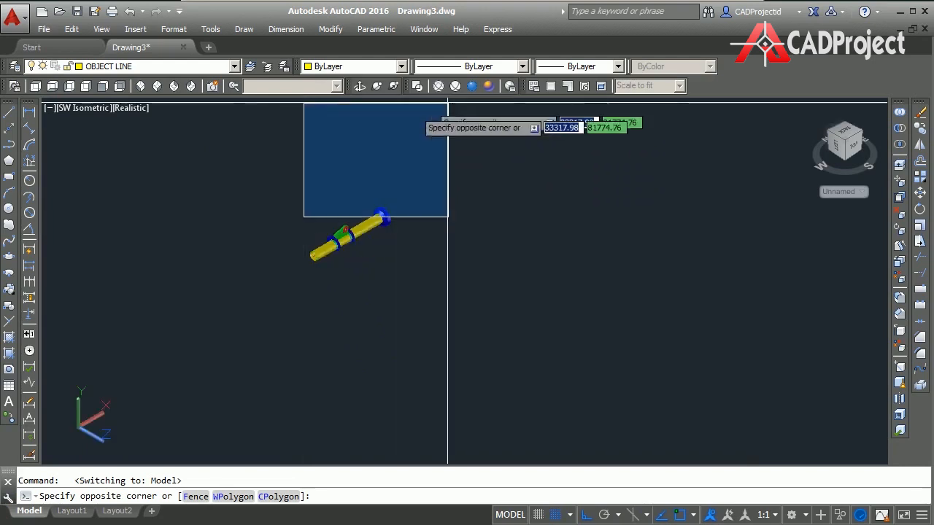
key(Escape)
click(417, 85)
scroll(440, 258, down, 4)
scroll(548, 335, up, 10)
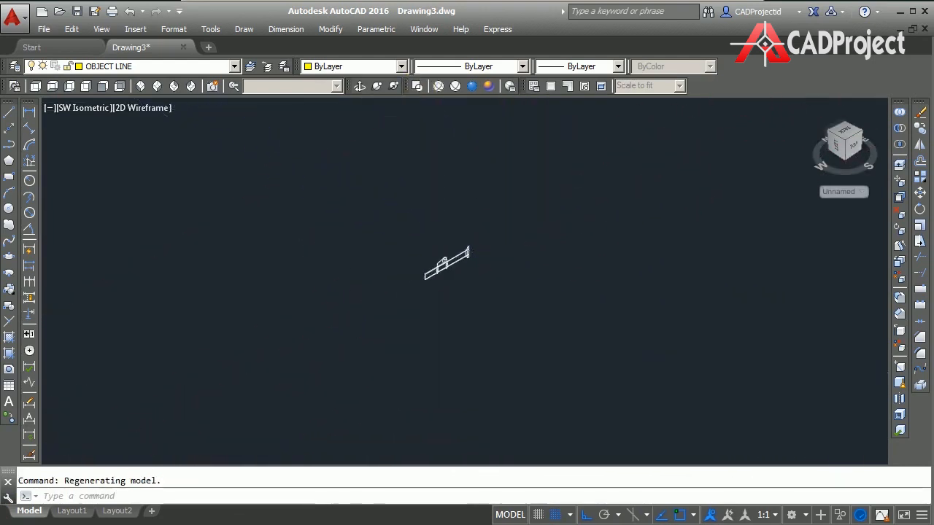
Step: Move the generated profile outlines along the pipe's direction, clear of the original solids
key(Return)
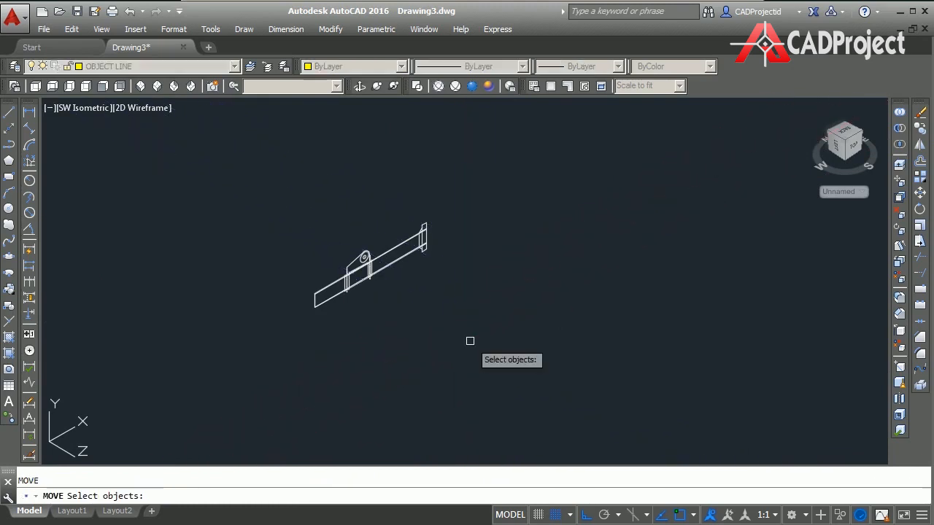
click(494, 339)
click(246, 203)
key(Return)
click(363, 378)
click(617, 237)
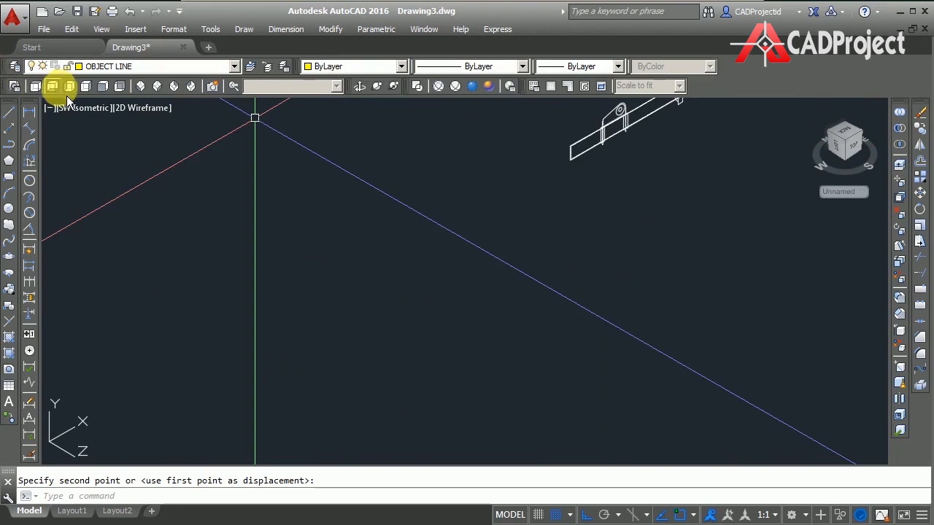
Step: Set the model space view to Front and explode the moved profile blocks into separate lines
click(106, 94)
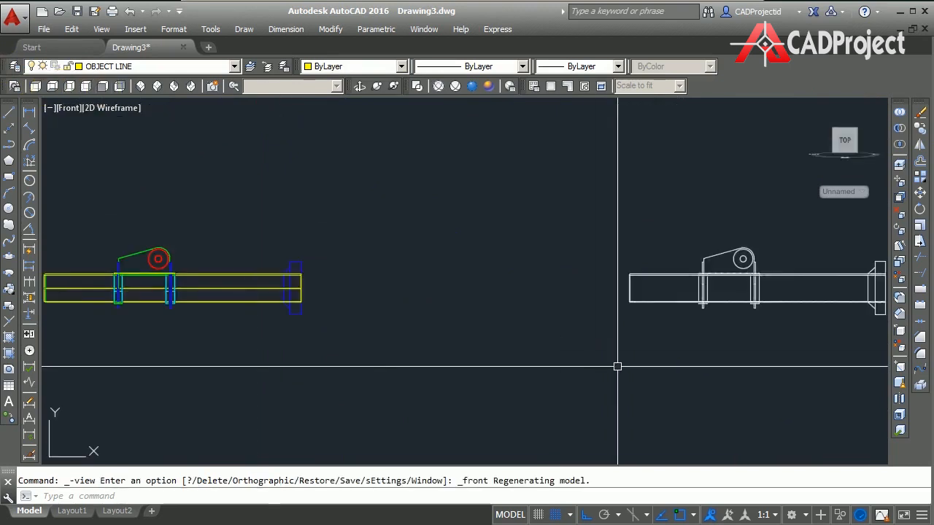
middle_drag(618, 367, 305, 367)
scroll(603, 348, up, 6)
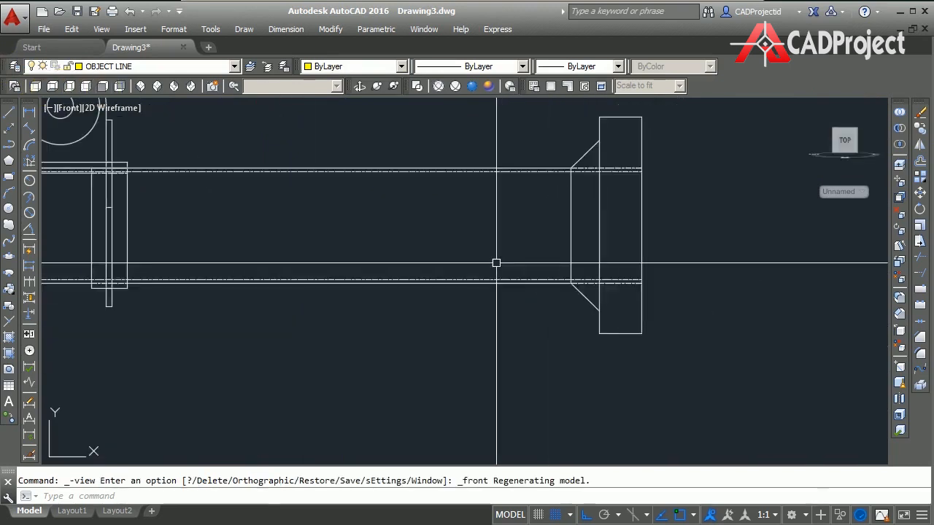
scroll(486, 296, down, 6)
middle_drag(486, 296, 548, 313)
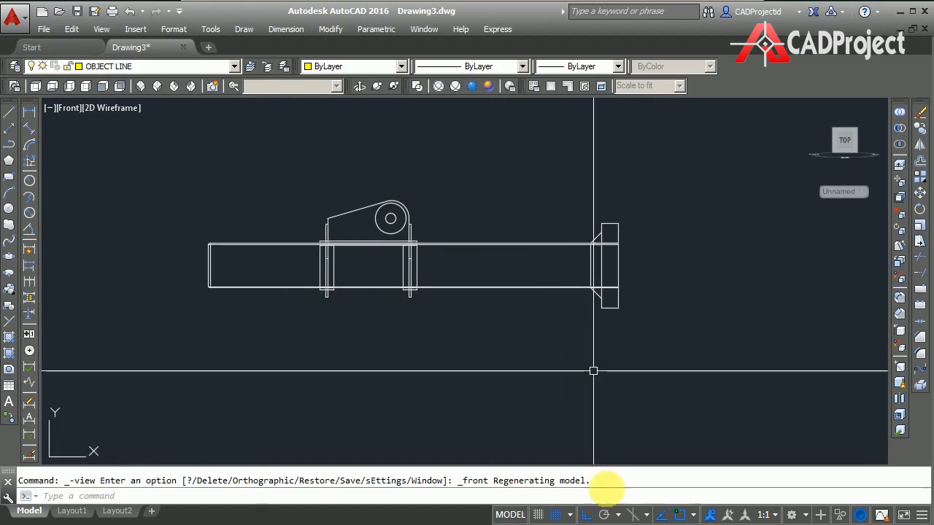
click(665, 338)
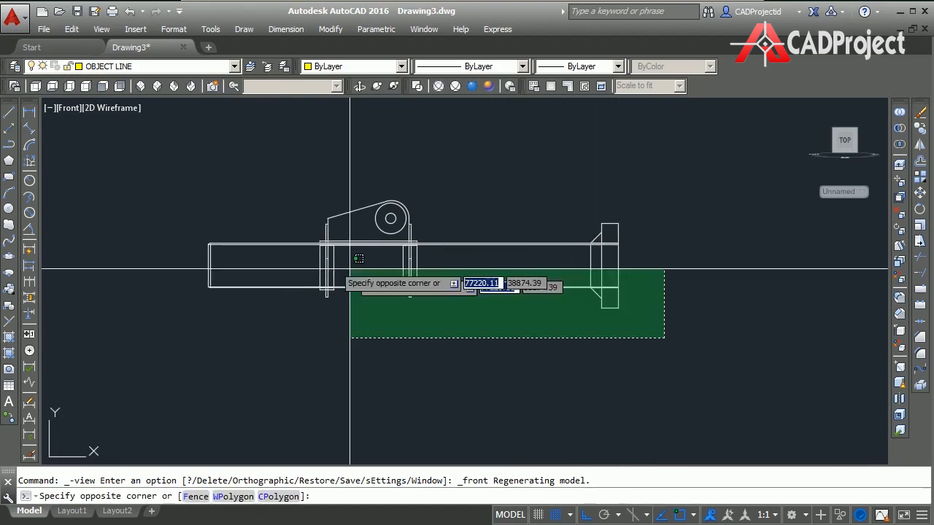
click(173, 192)
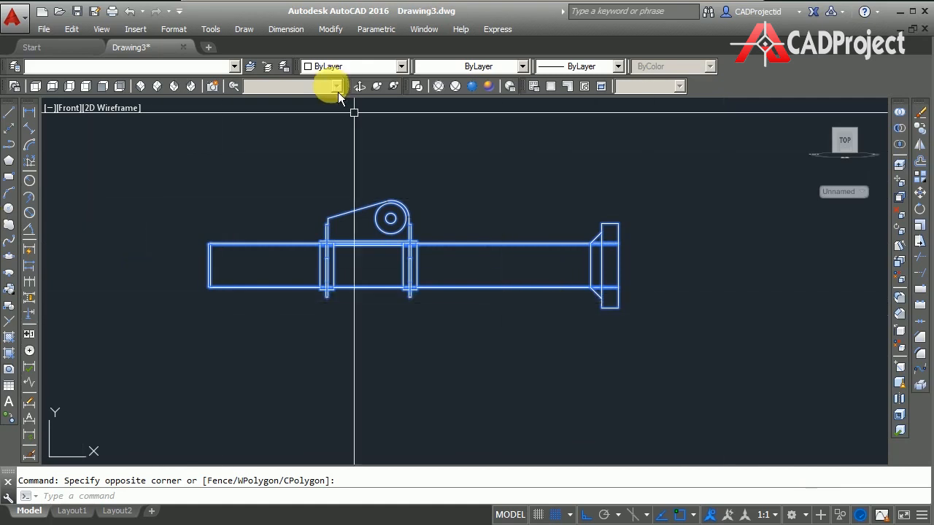
right_click(368, 144)
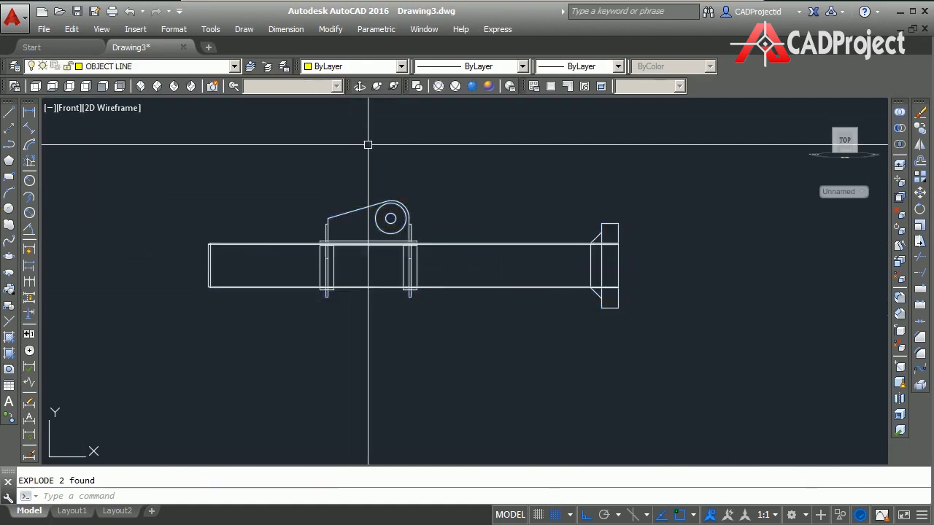
Step: Assign all the exploded profile lines to the OBJECT LINE layer
click(669, 349)
click(136, 187)
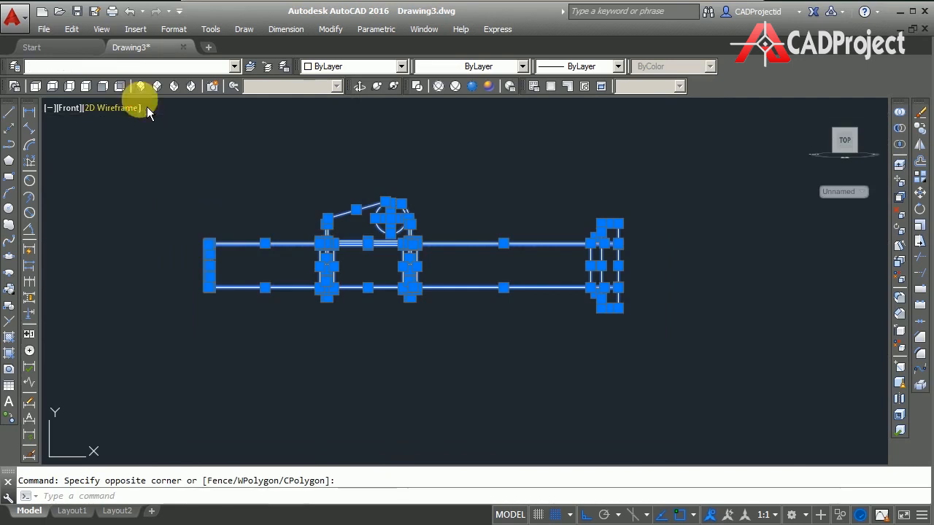
click(139, 66)
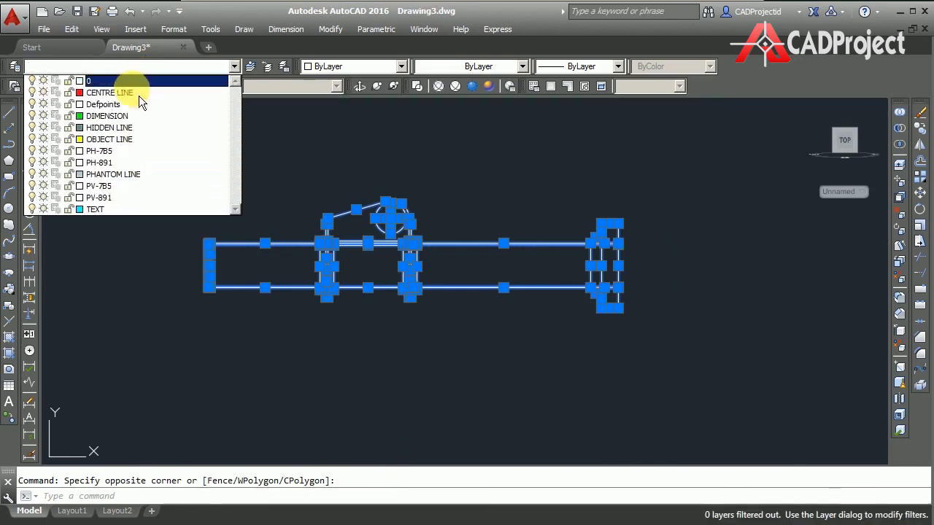
click(134, 139)
key(Escape)
Step: Assign the pipe's upper inner wall line to the HIDDEN LINE layer
scroll(492, 292, up, 2)
scroll(244, 233, up, 5)
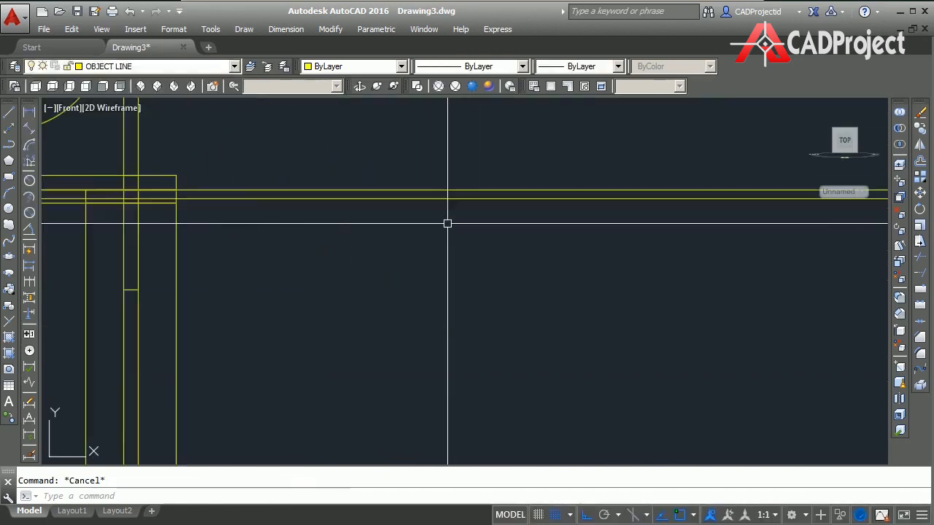
click(425, 196)
click(187, 66)
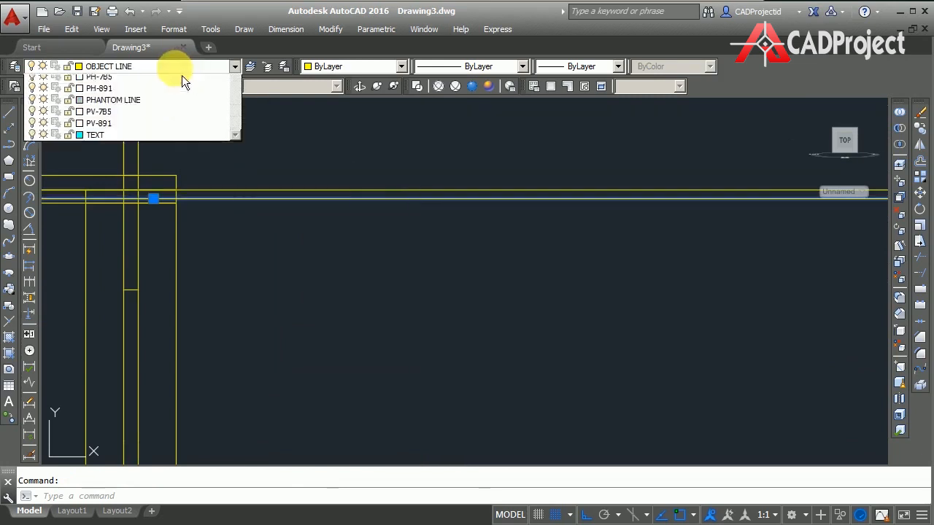
click(158, 128)
key(Escape)
Step: Assign the pipe's lower inner wall line to the HIDDEN LINE layer
scroll(151, 122, down, 3)
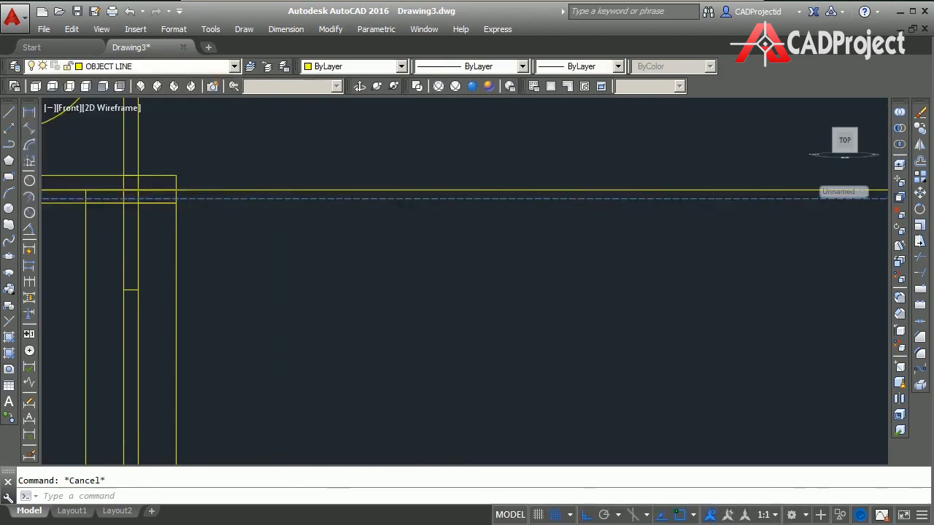
scroll(421, 266, up, 5)
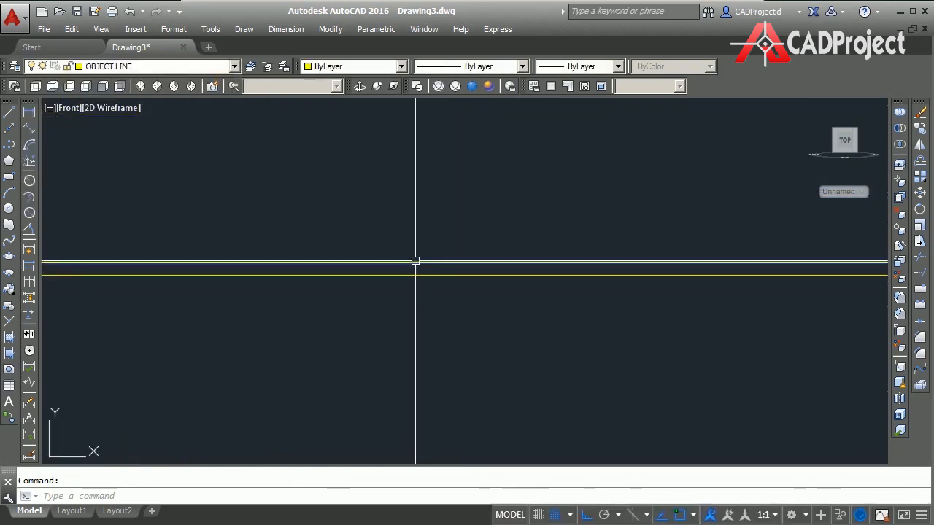
click(168, 66)
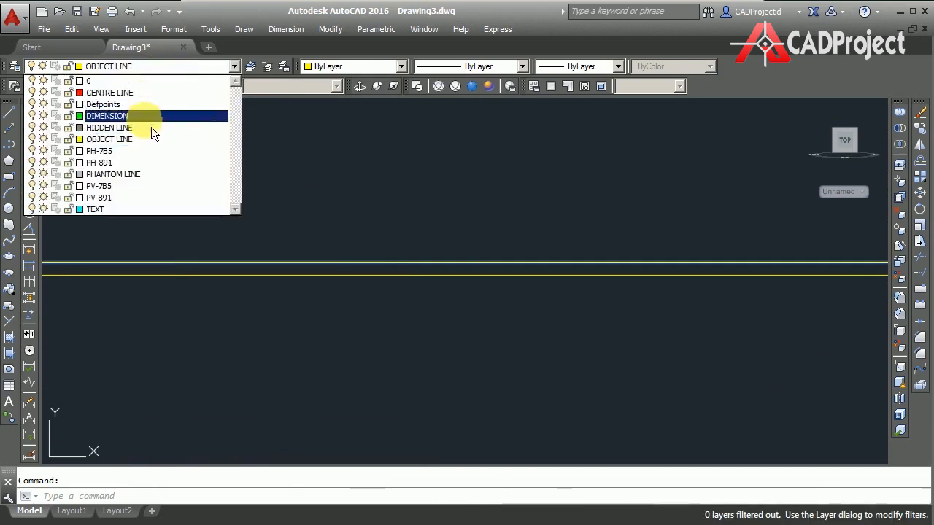
click(150, 127)
key(Escape)
Step: Draw a horizontal line along the pipe's axis from the midpoint of its plain end to the midpoint of the flange's outer face
scroll(465, 223, down, 2)
middle_drag(481, 221, 511, 297)
scroll(462, 246, down, 3)
middle_drag(462, 248, 538, 258)
scroll(553, 383, down, 2)
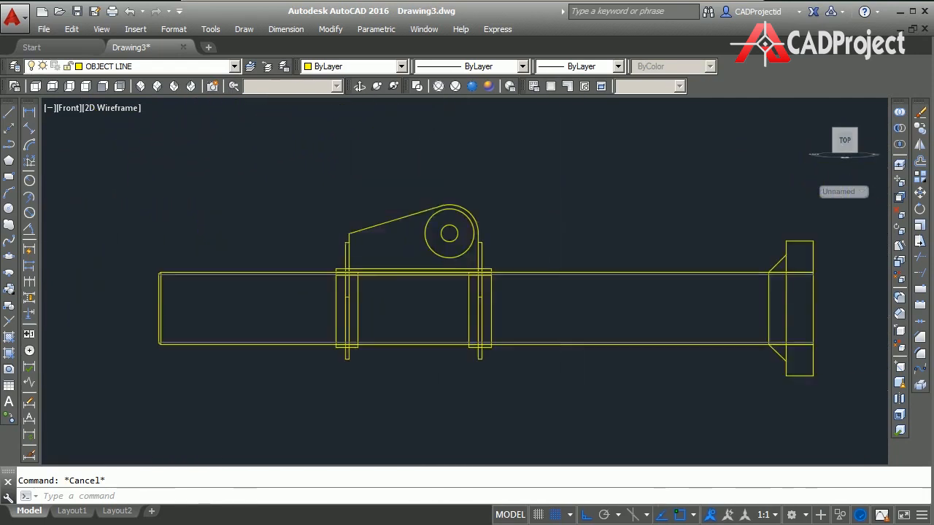
scroll(553, 386, up, 2)
scroll(550, 380, down, 2)
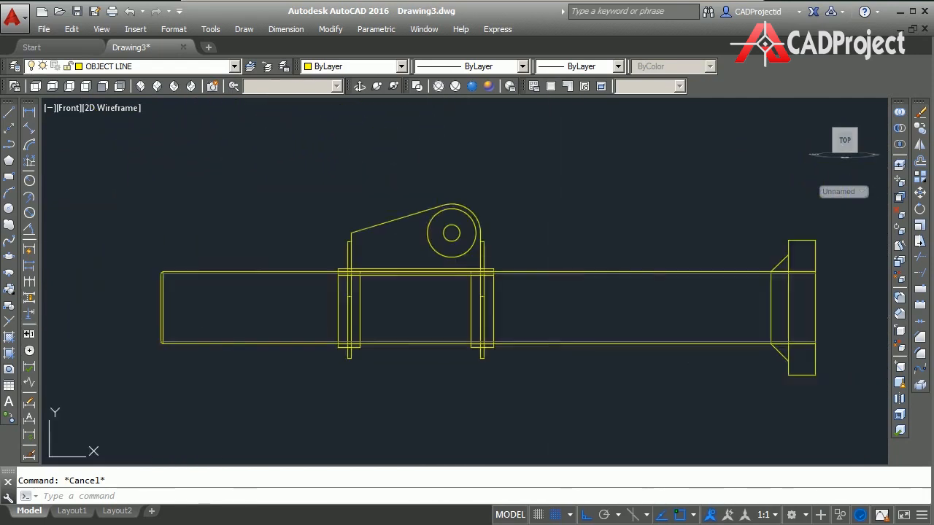
text(line)
key(Return)
scroll(172, 321, up, 2)
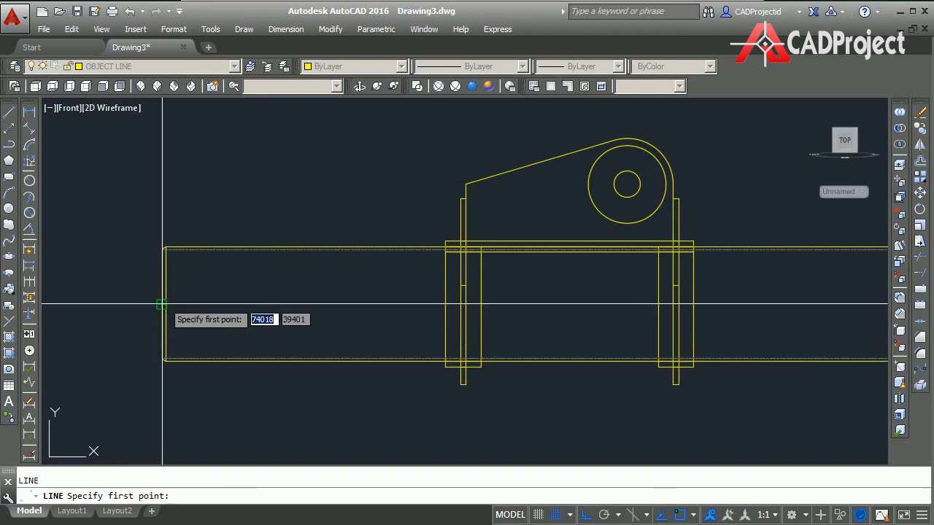
scroll(159, 305, up, 3)
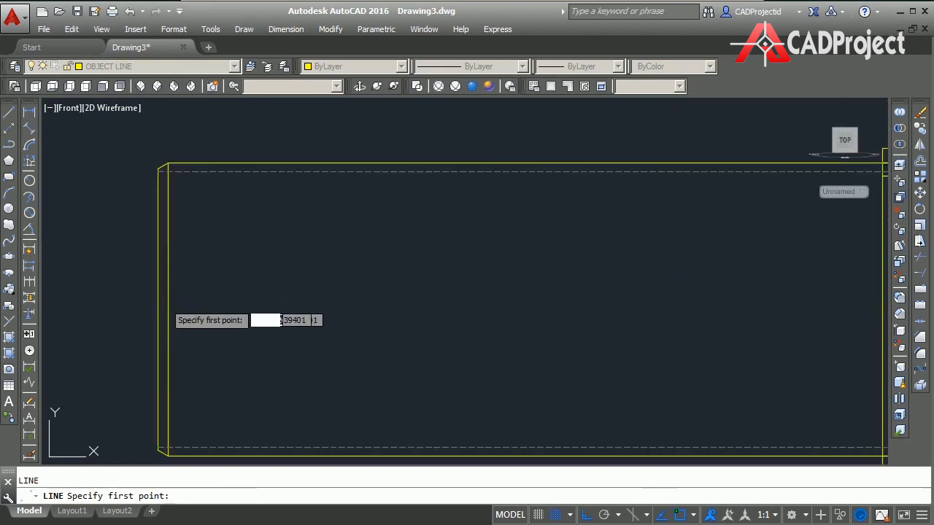
click(159, 310)
scroll(379, 354, down, 4)
middle_drag(445, 344, 104, 336)
scroll(537, 343, down, 1)
middle_drag(582, 343, 413, 344)
scroll(682, 337, up, 2)
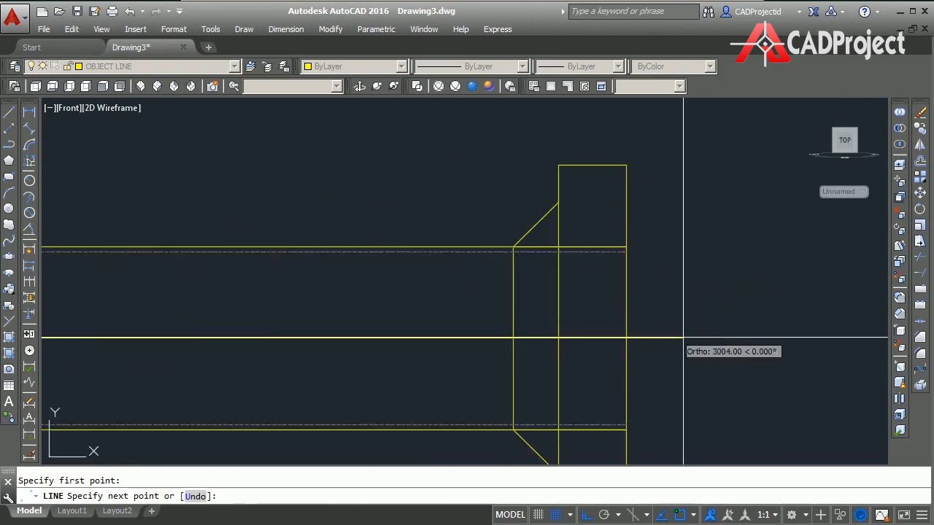
click(626, 338)
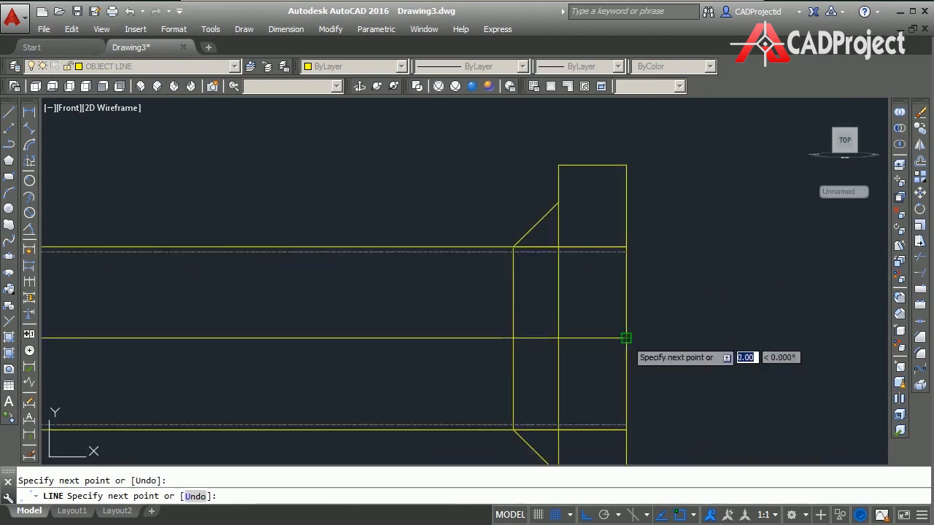
key(Return)
Step: Assign the new axis line through the pipe to the CENTRE LINE layer
click(365, 361)
click(310, 301)
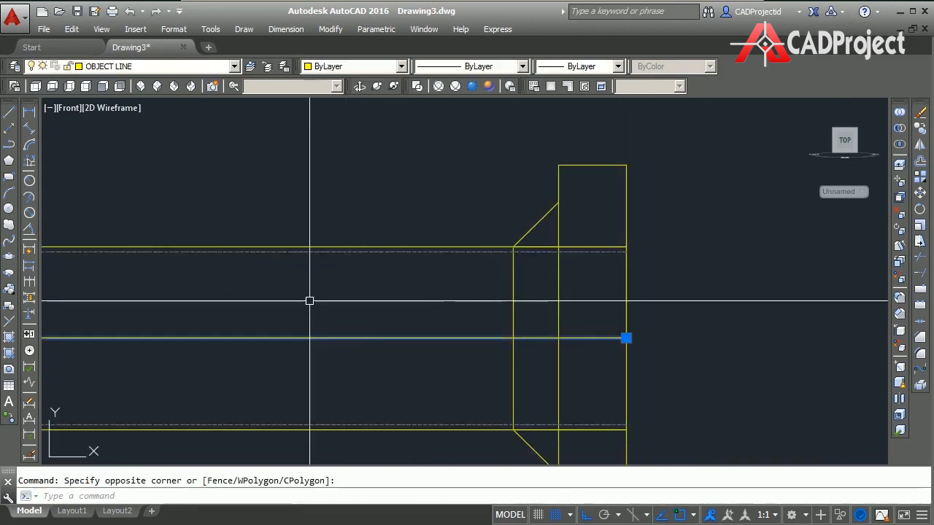
click(141, 82)
click(140, 94)
key(Escape)
scroll(365, 357, down, 2)
middle_drag(365, 357, 719, 337)
scroll(649, 351, down, 2)
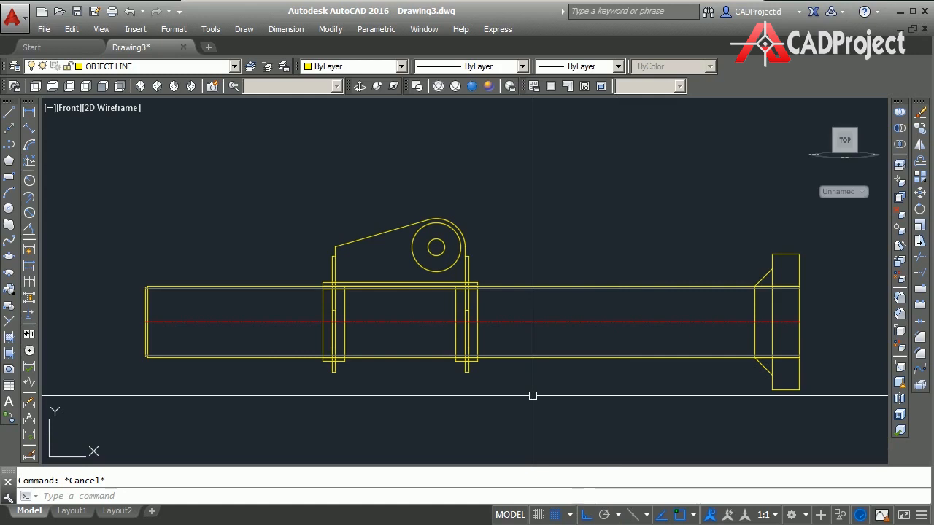
middle_drag(570, 400, 546, 362)
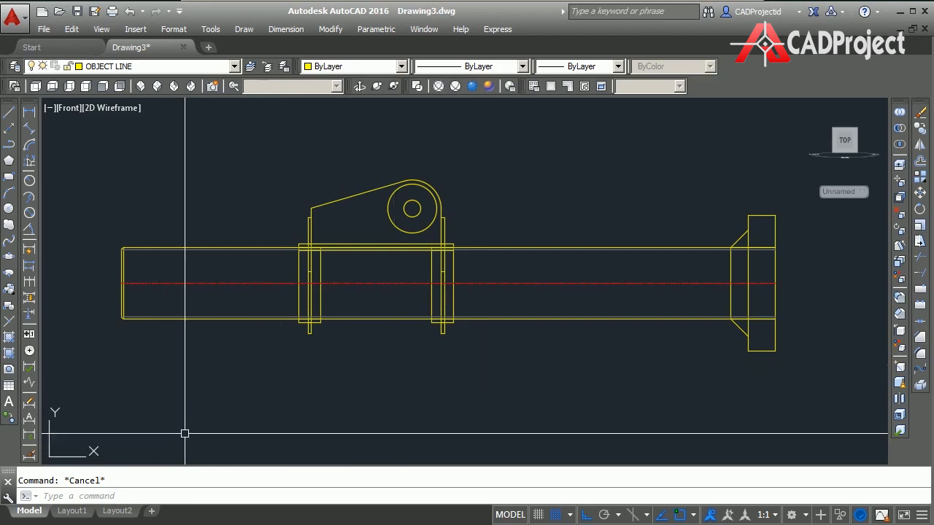
Step: Switch to Layout1, activate its viewport and shift its view from the original solids to the new 2D front view
click(80, 513)
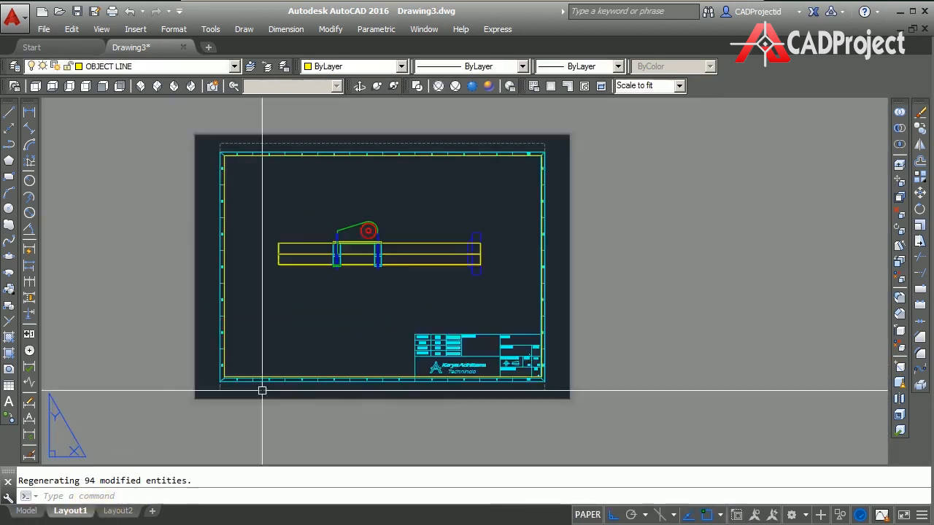
scroll(416, 296, up, 2)
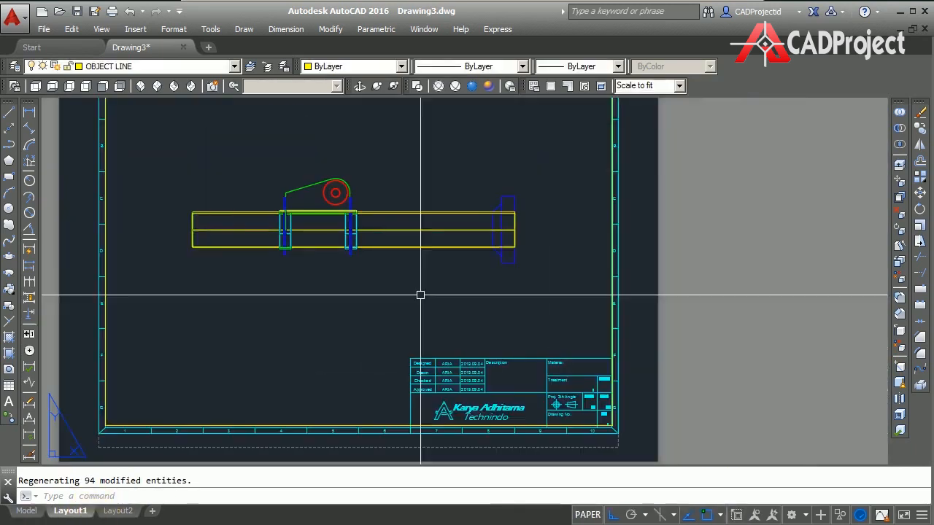
middle_drag(420, 294, 490, 298)
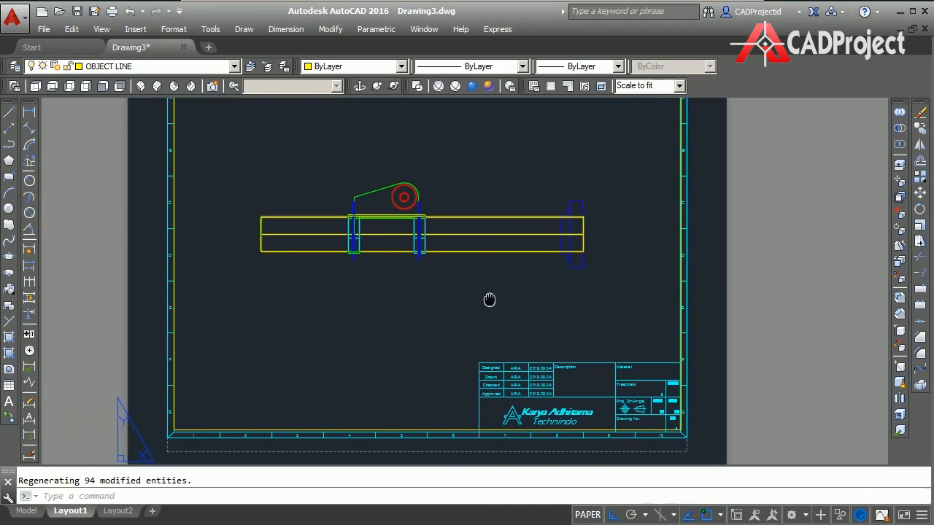
double_click(536, 285)
scroll(560, 285, down, 4)
middle_drag(590, 284, 375, 284)
scroll(620, 290, up, 4)
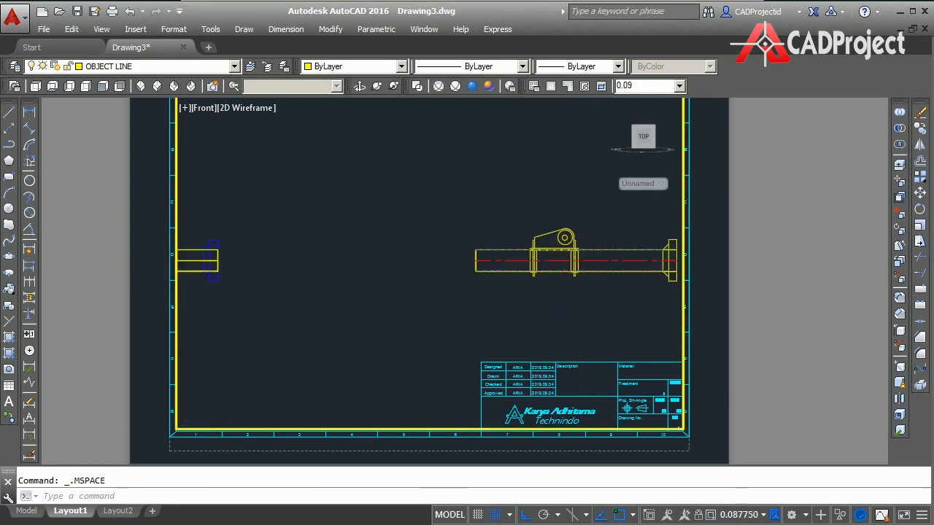
Step: Centre the 2D front view on the sheet at a viewport scale of 1:10 and return to paper space
middle_drag(615, 292, 481, 296)
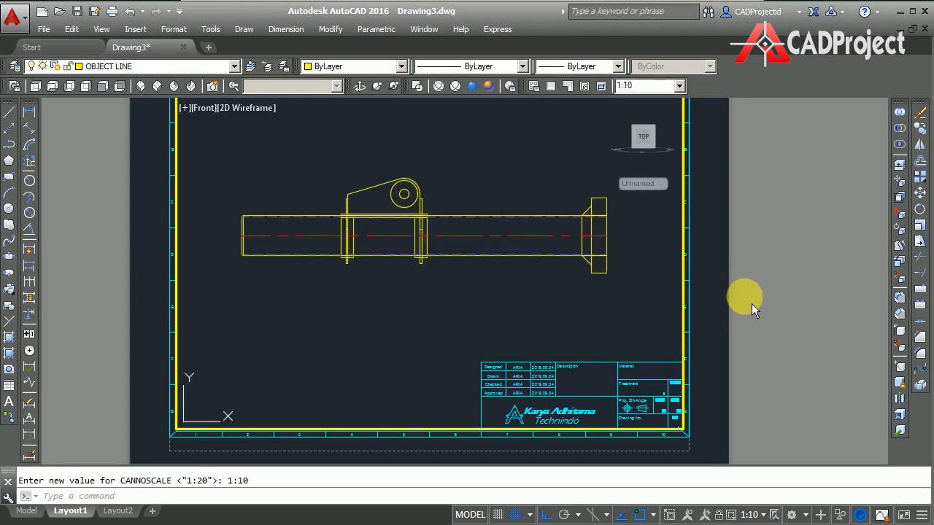
mouse_move(608, 314)
middle_down()
mouse_move(606, 335)
mouse_move(615, 331)
middle_up()
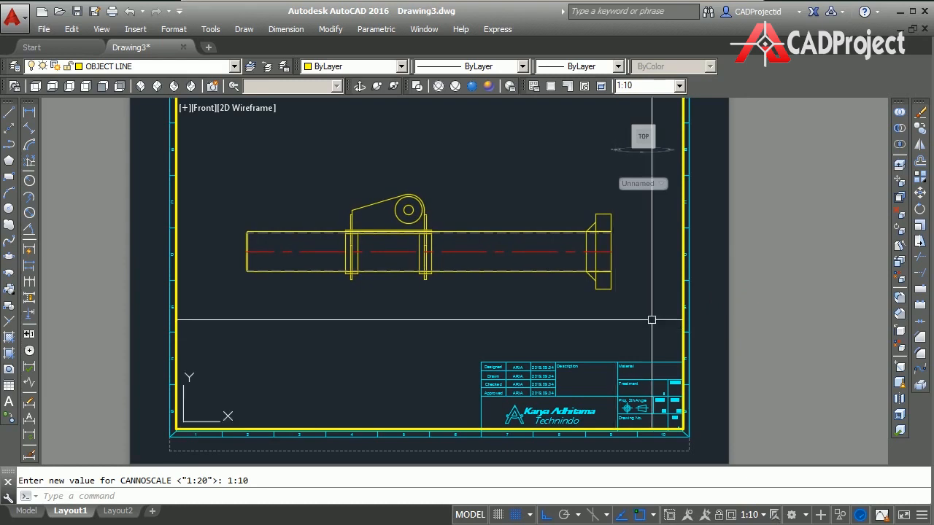
double_click(716, 313)
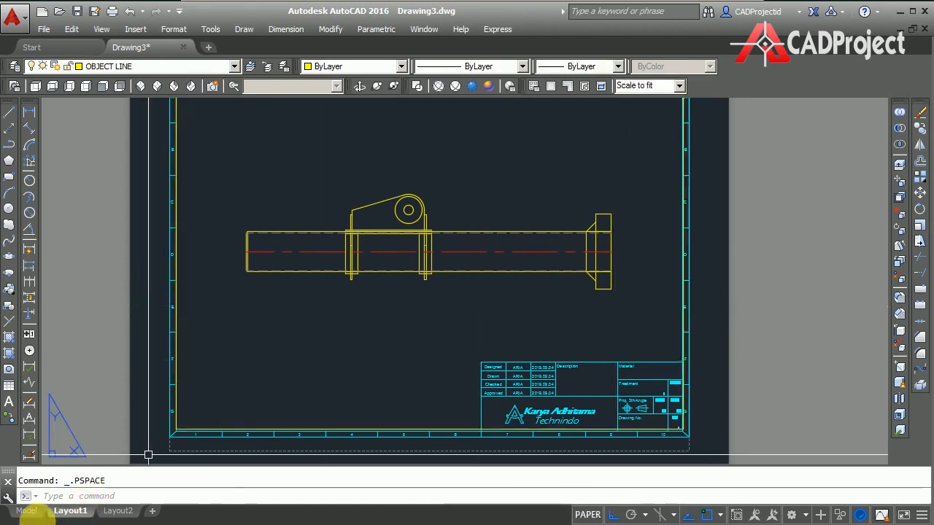
Step: Return to model space and modify dimension style SC 1 to use an overall scale of 10
click(37, 520)
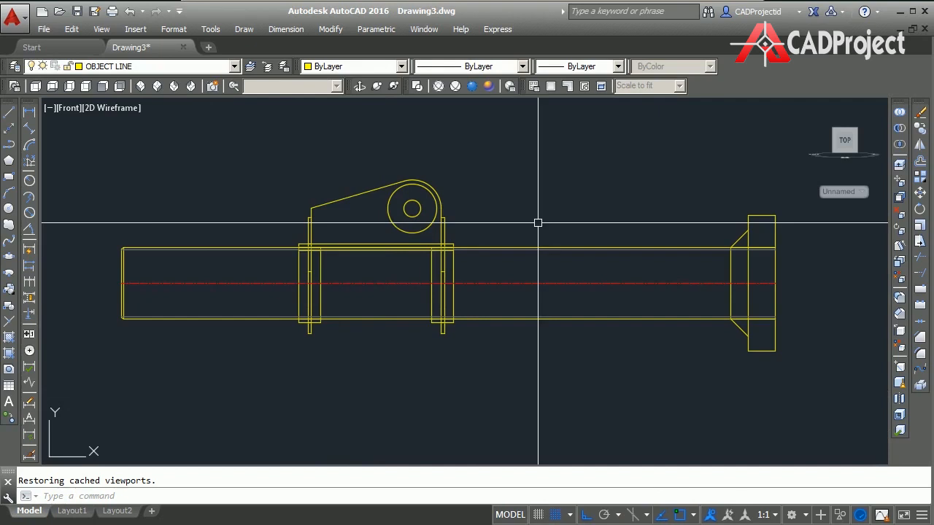
text(D)
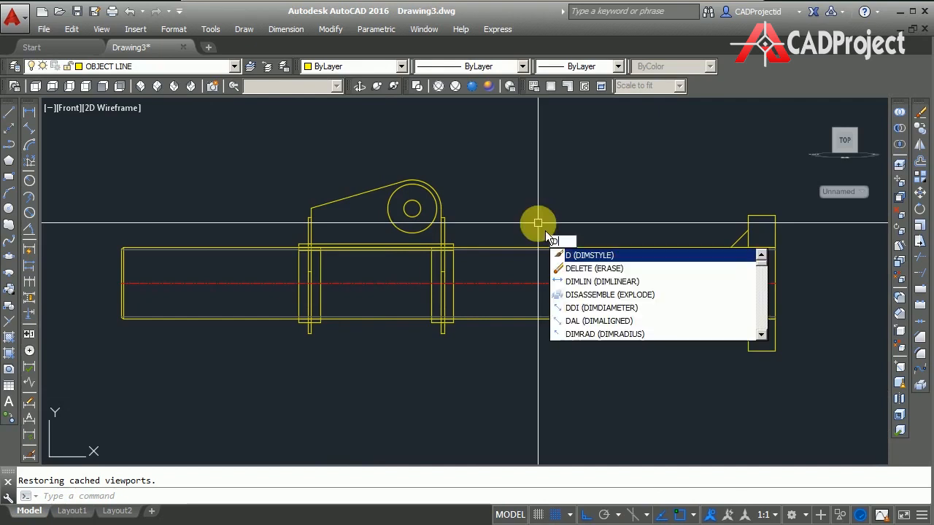
key(Return)
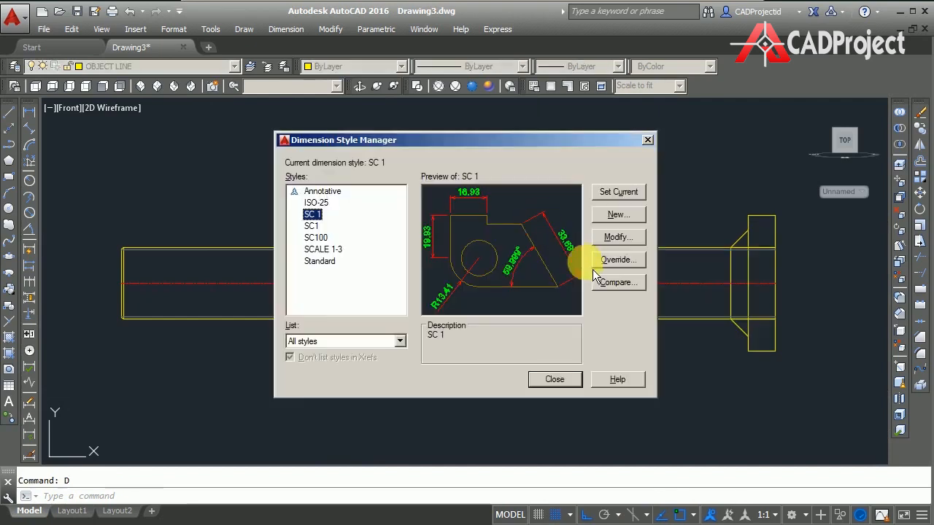
click(631, 245)
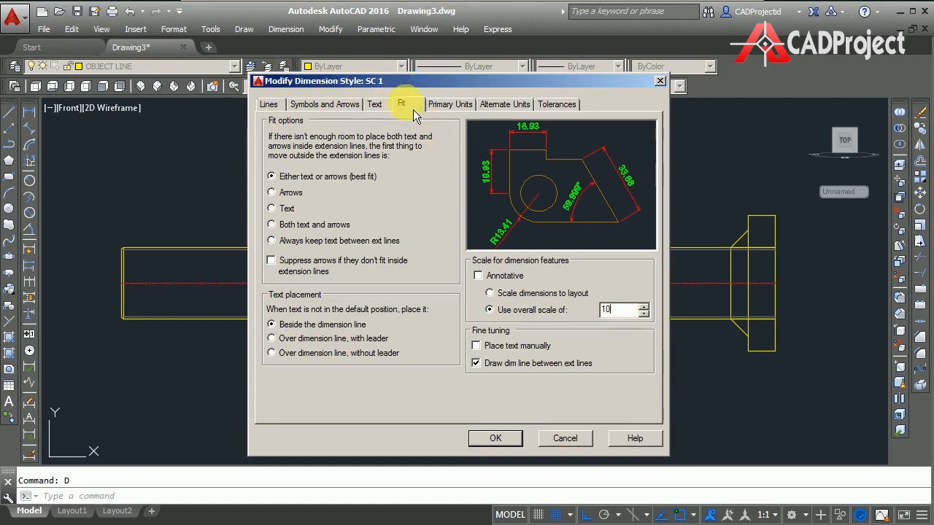
click(514, 444)
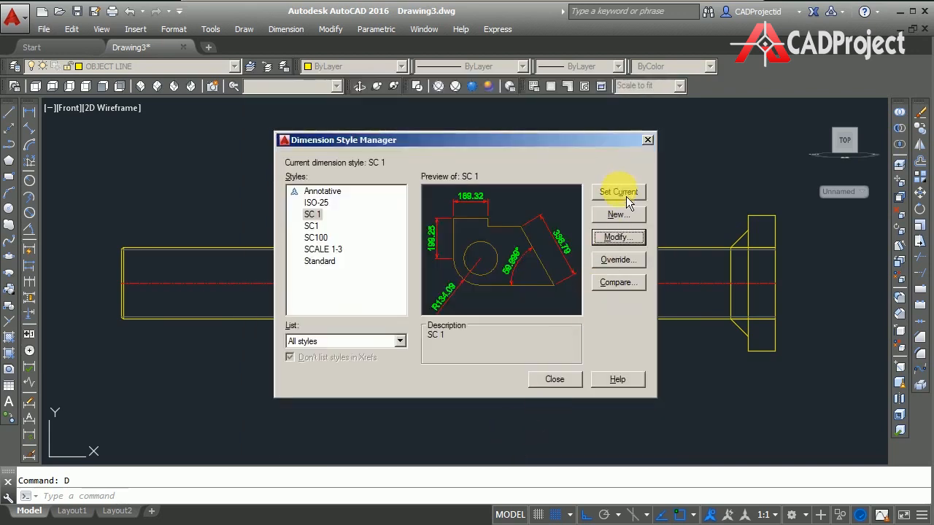
click(557, 380)
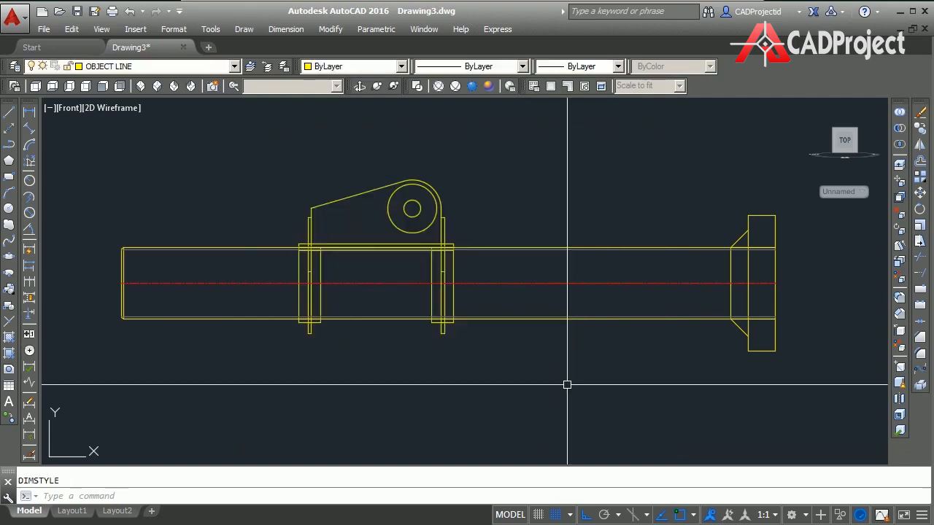
Step: Add a linear dimension for the flange's thickness above the flange and check how it appears in the Layout1 viewport
text(dli)
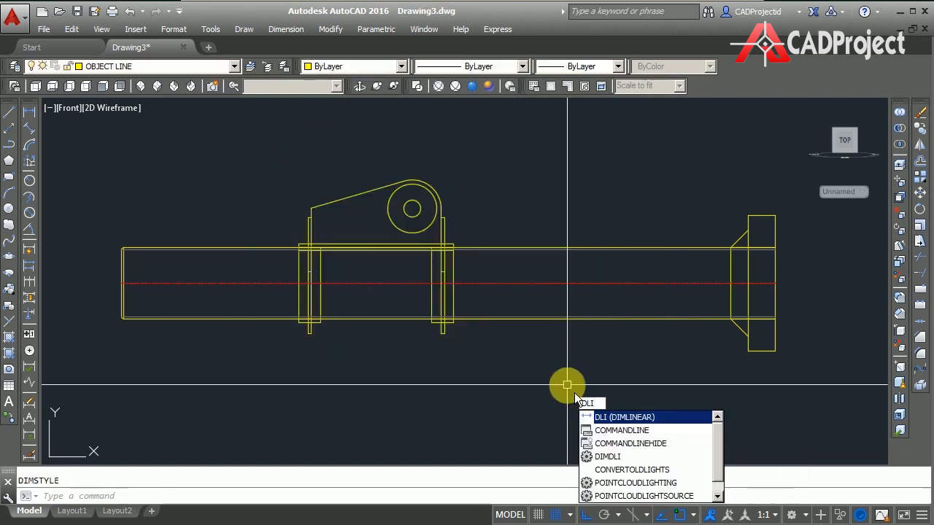
key(Return)
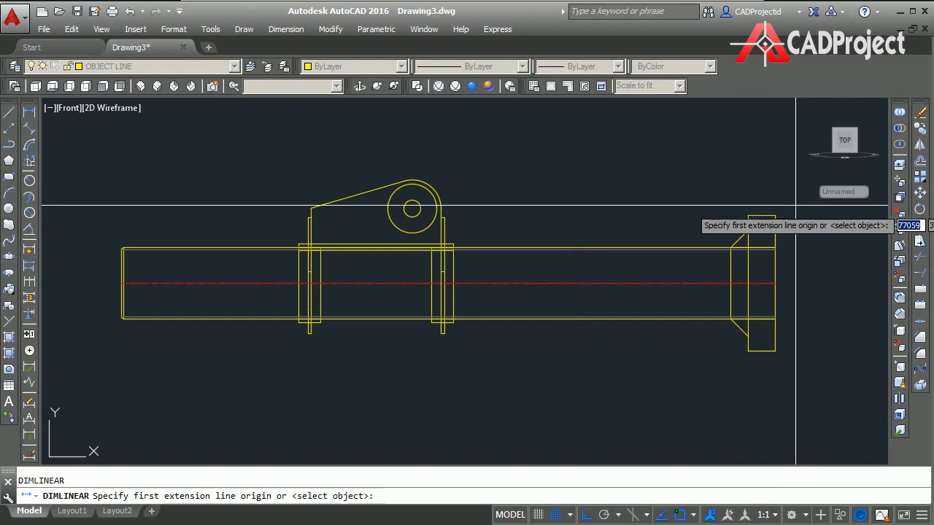
click(776, 214)
click(748, 216)
click(737, 161)
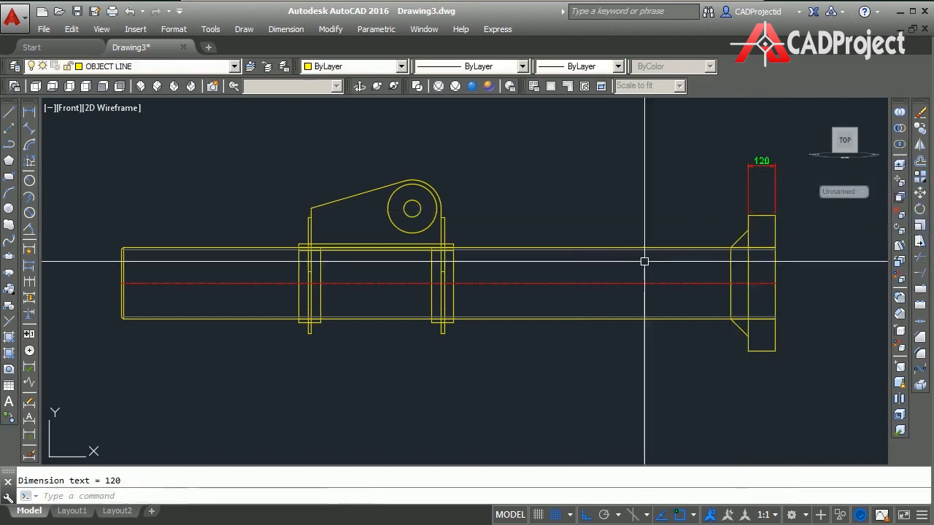
click(70, 511)
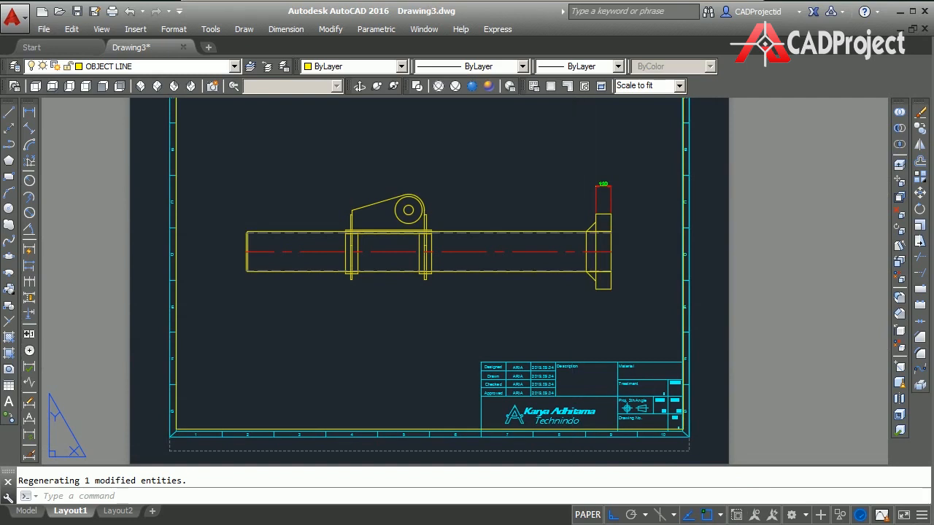
double_click(571, 348)
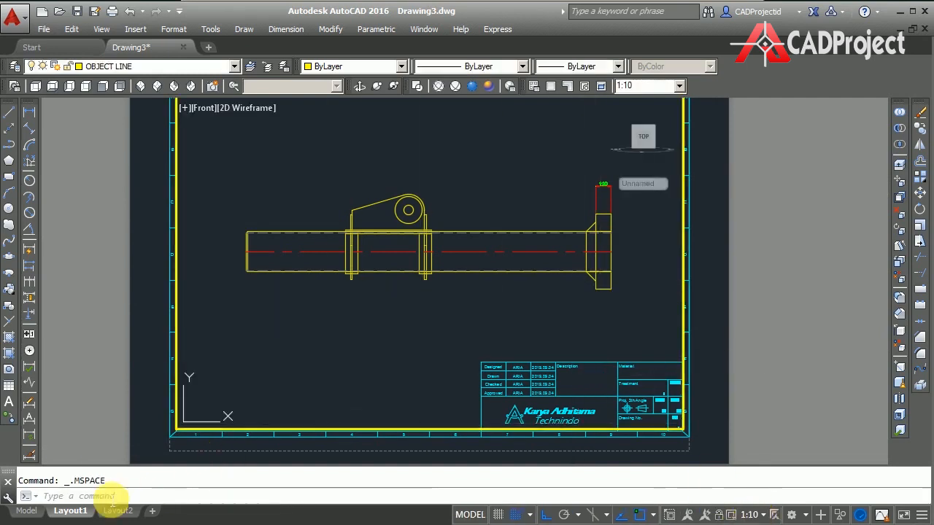
Step: Return to model space and add a vertical linear dimension for the flange's outer diameter, placed beyond the flange's outer face
click(26, 511)
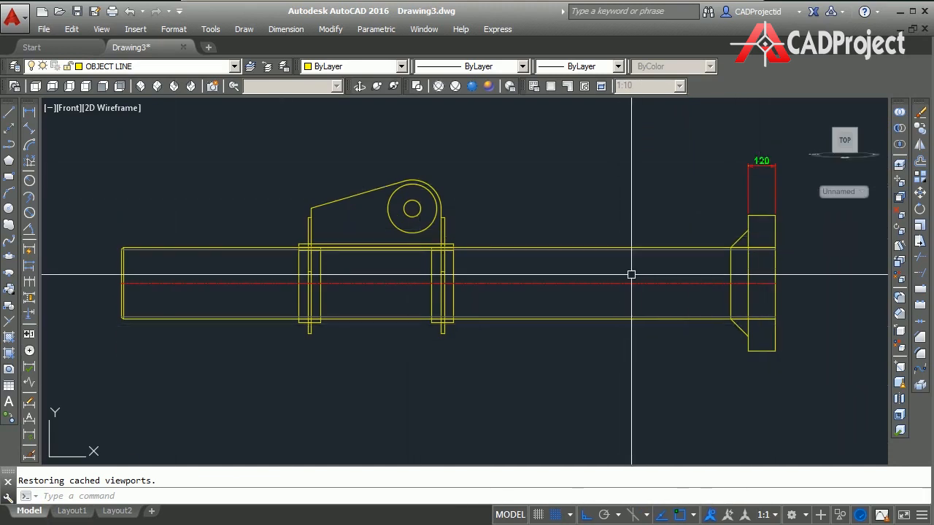
text(dli)
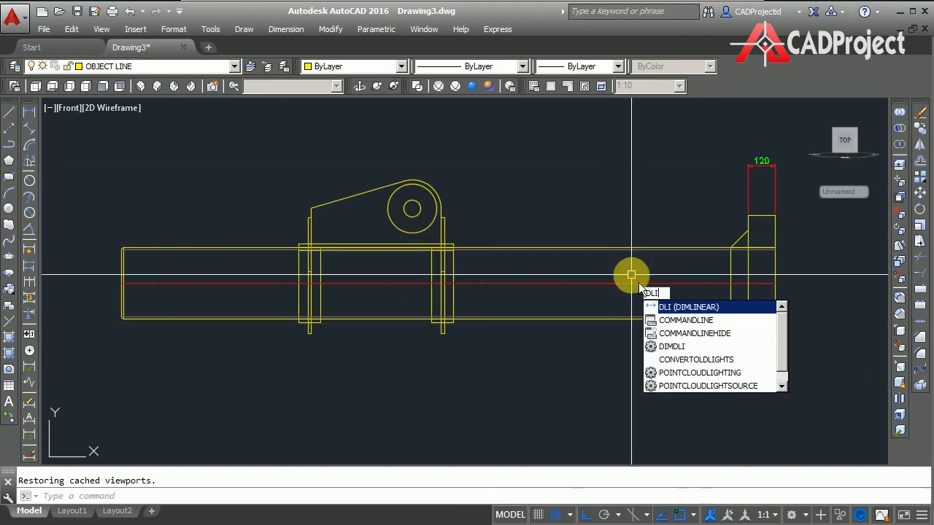
key(Return)
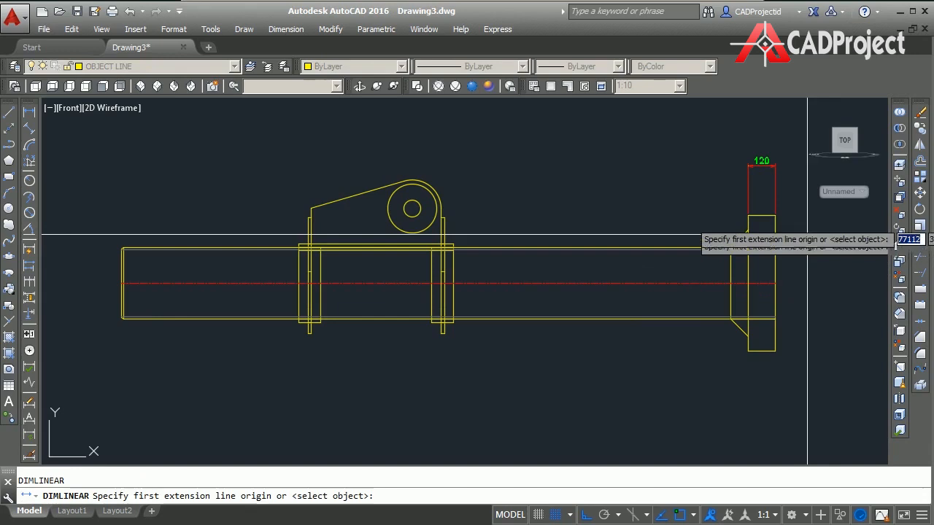
click(775, 216)
click(775, 351)
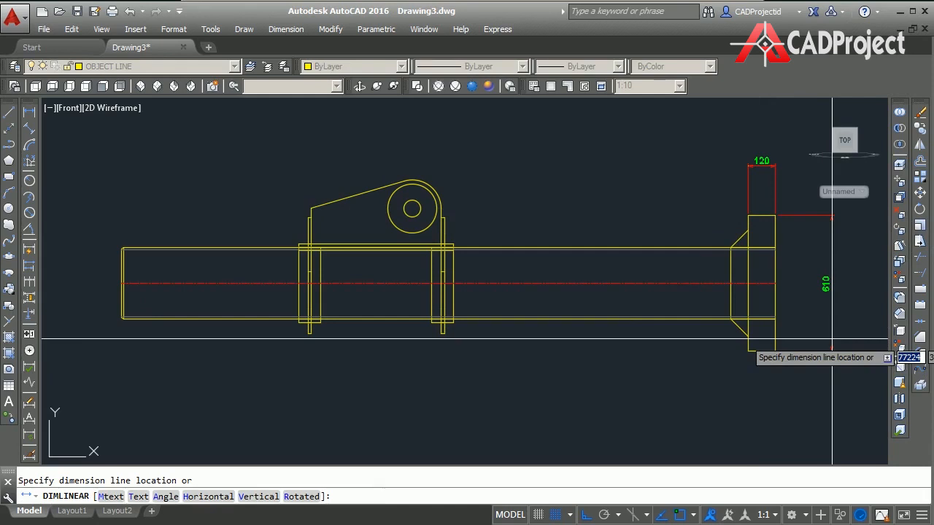
click(832, 339)
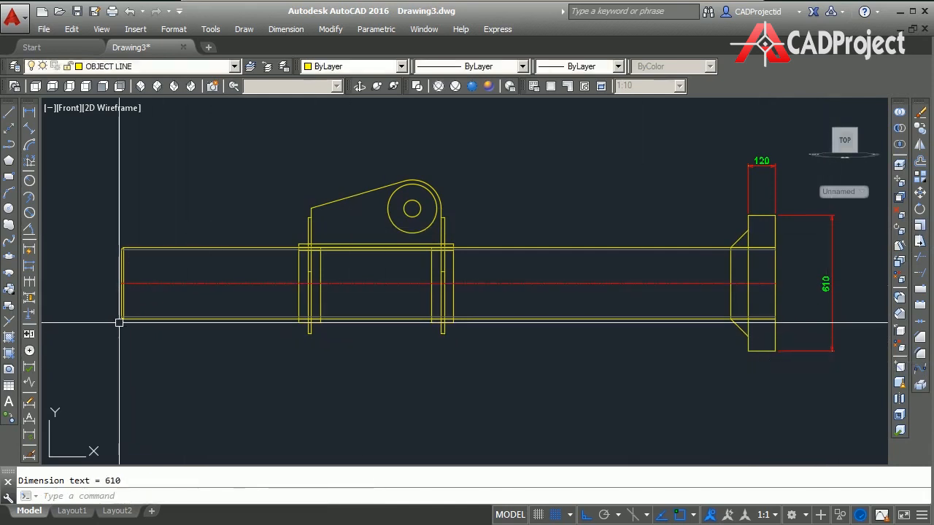
Step: Add a horizontal linear dimension for the pipe assembly's overall length, from the pipe's open end to the flange's outer face, below the view
key(Return)
click(119, 284)
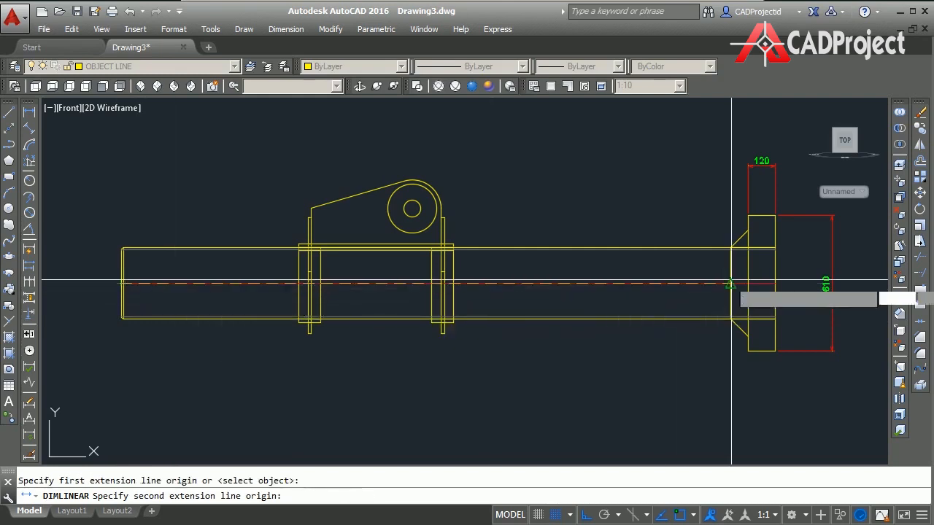
click(775, 284)
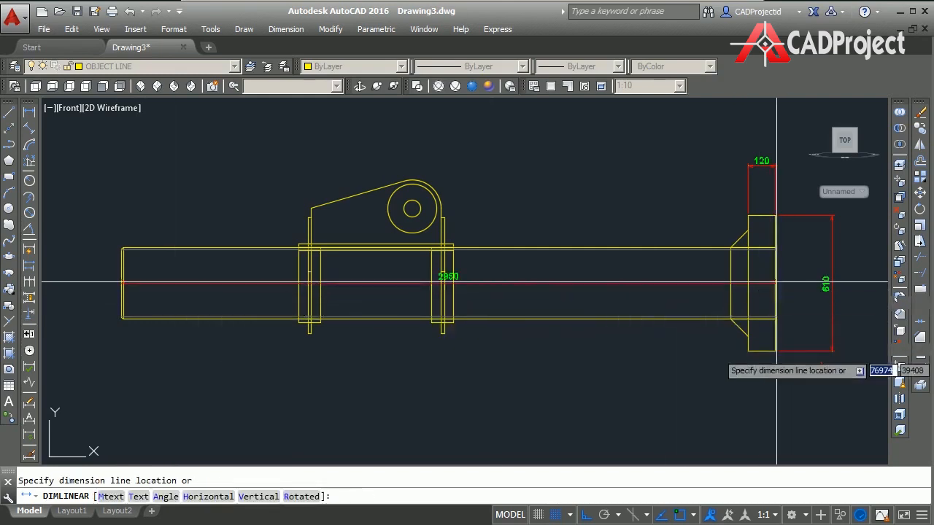
middle_drag(690, 388, 671, 330)
click(673, 354)
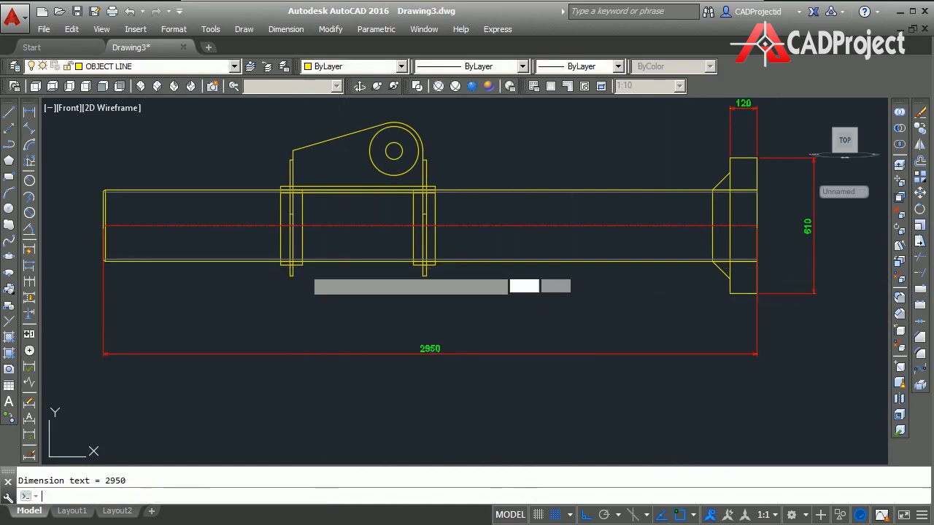
Step: Dimension the horizontal distance between the inner edges of the two clamp bands, placing it just below the pipe
key(Return)
click(302, 267)
click(413, 267)
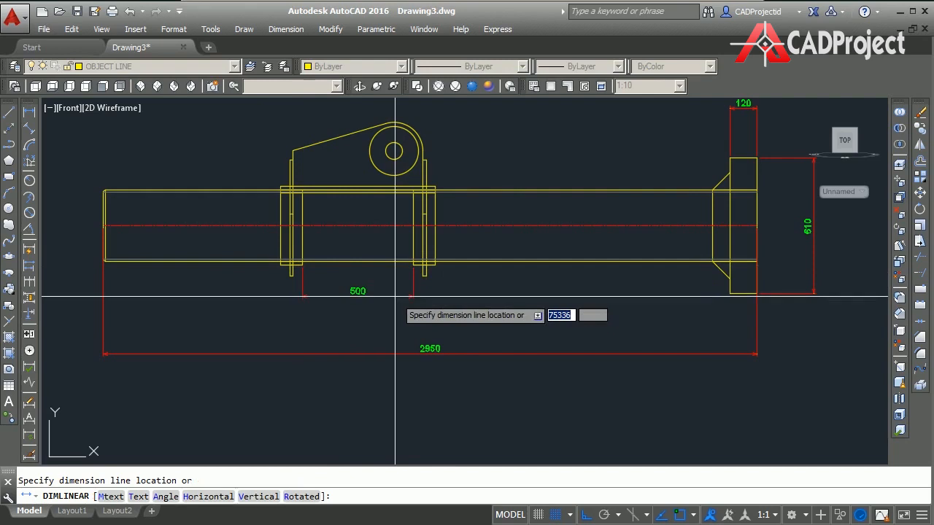
click(395, 297)
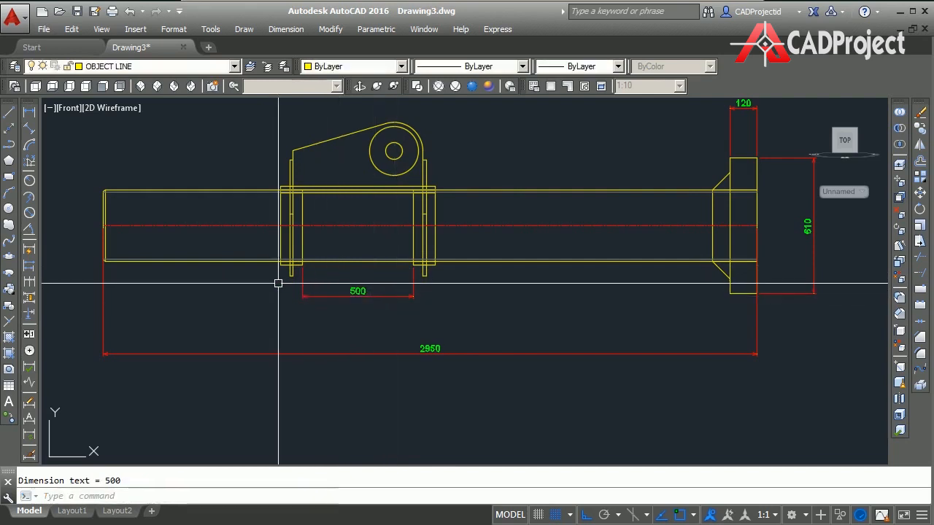
key(Return)
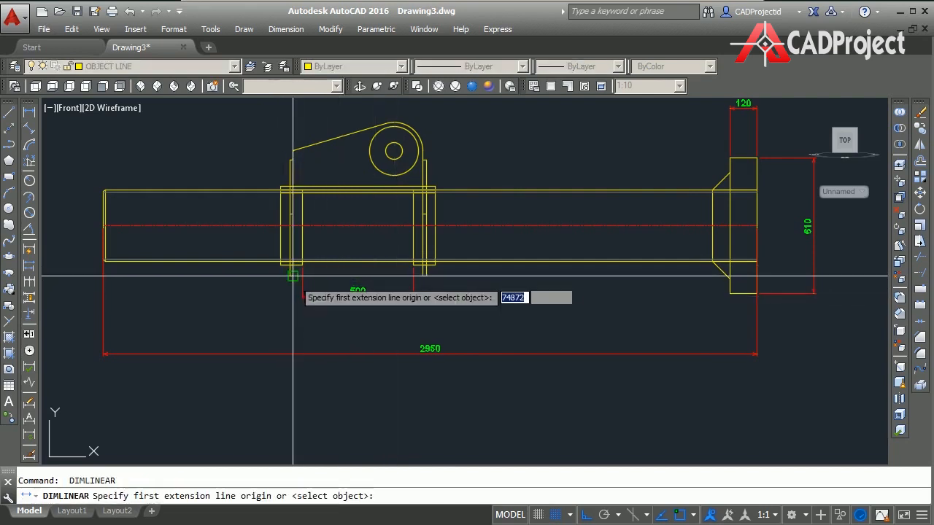
click(290, 276)
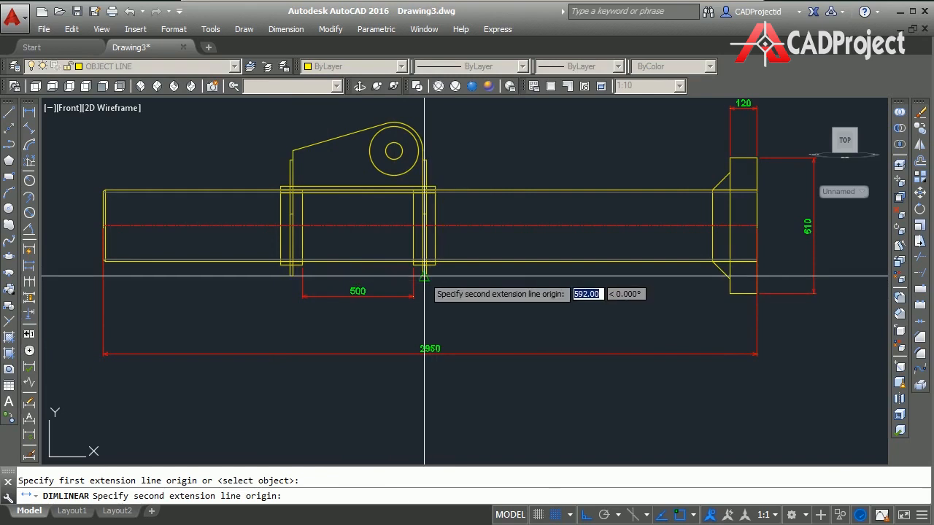
click(423, 276)
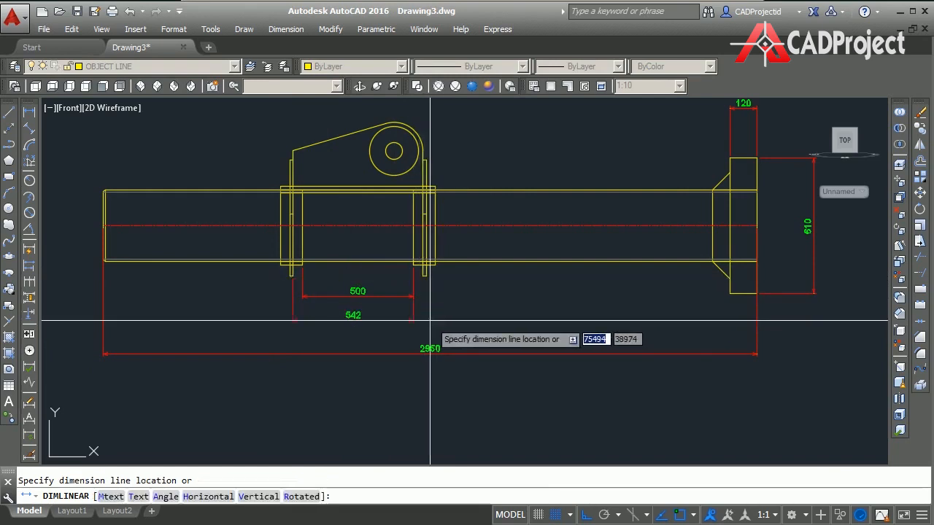
key(Escape)
Step: Dimension the horizontal distance between the inner faces of the two thin vertical plates, placing it under the band-spacing dimension
key(Return)
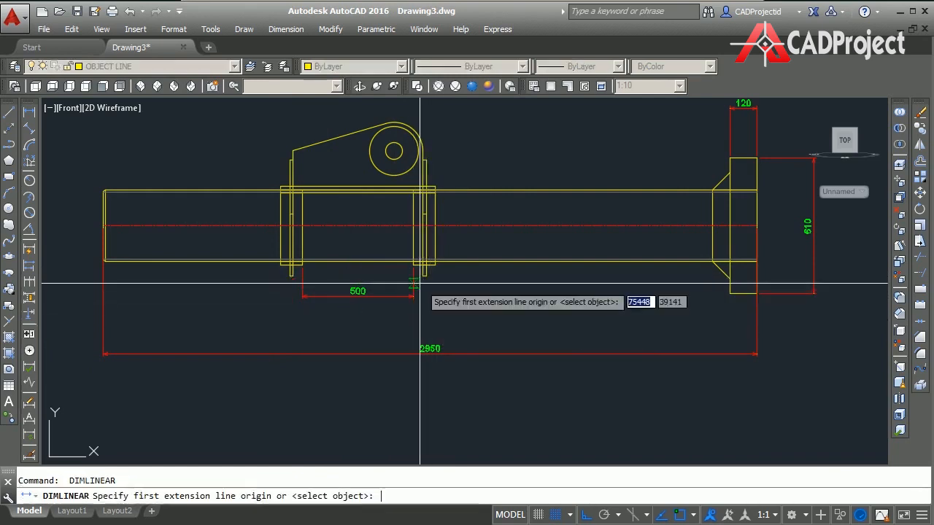
click(413, 276)
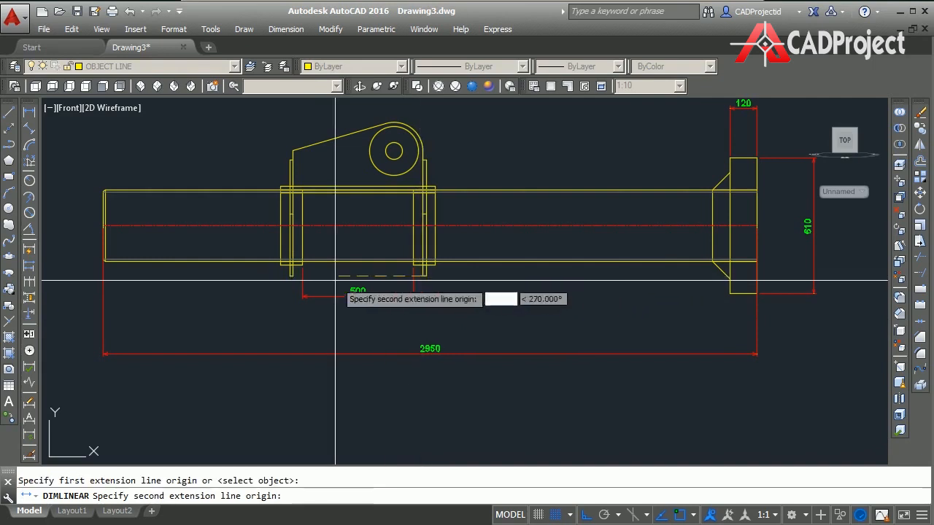
click(293, 276)
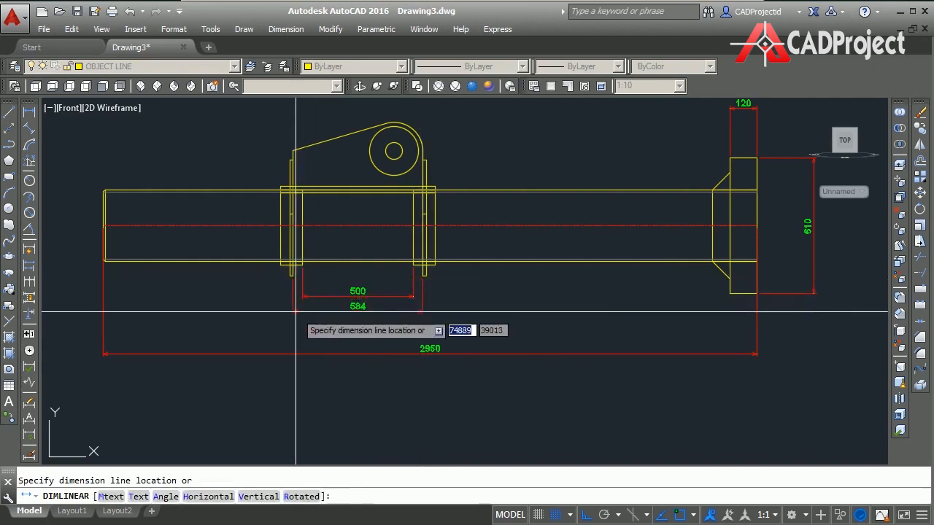
click(295, 312)
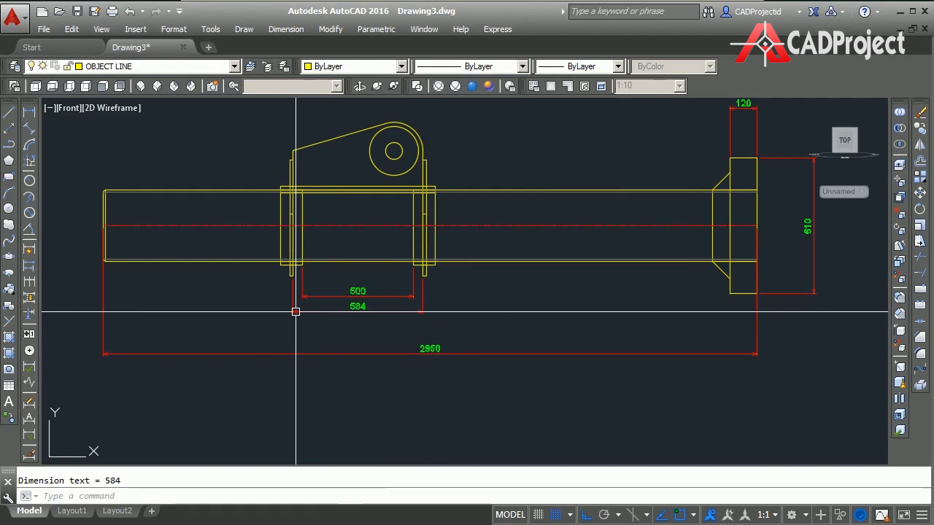
Step: Dimension the horizontal distance from the pipe's open end to the near outer edge of the clamp, just above the overall length dimension
key(Return)
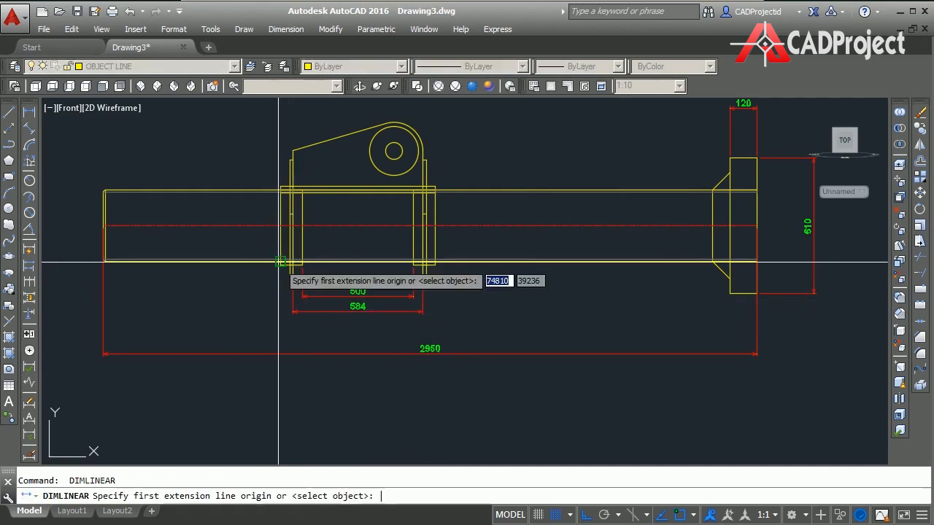
click(278, 261)
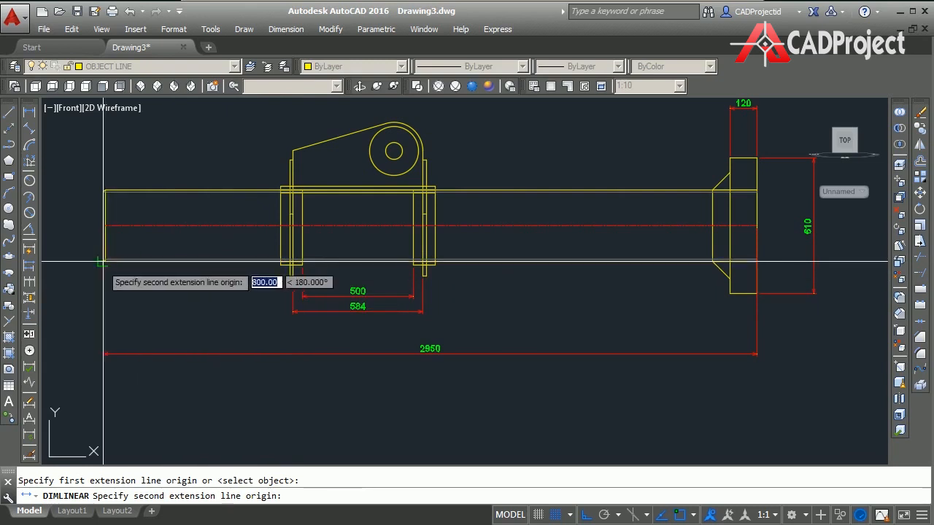
click(104, 261)
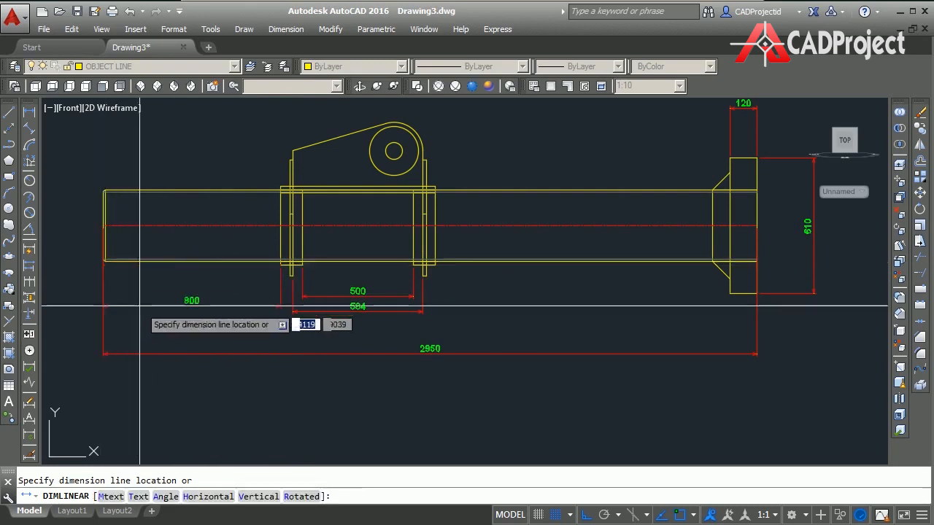
click(236, 332)
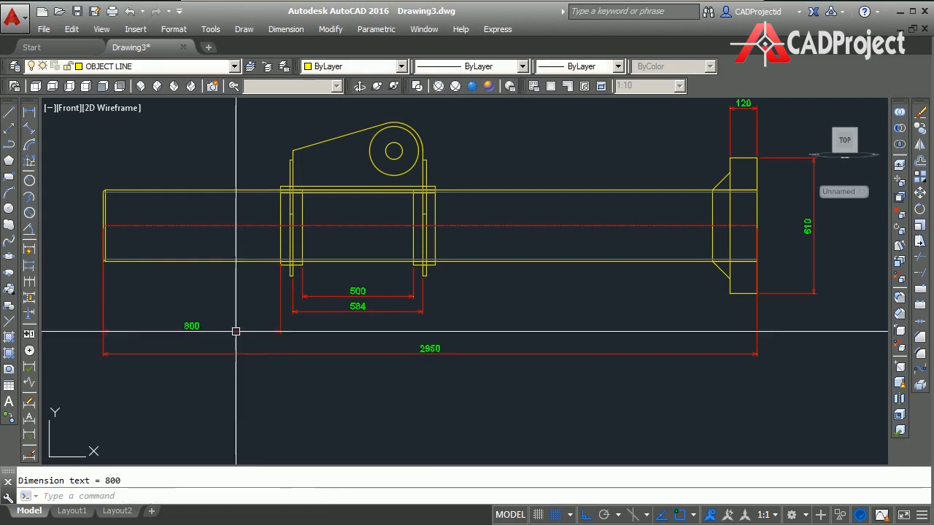
Step: Dimension the clamp's full outer width, aligning the dimension line with the pipe-end-to-clamp dimension
key(Return)
click(280, 334)
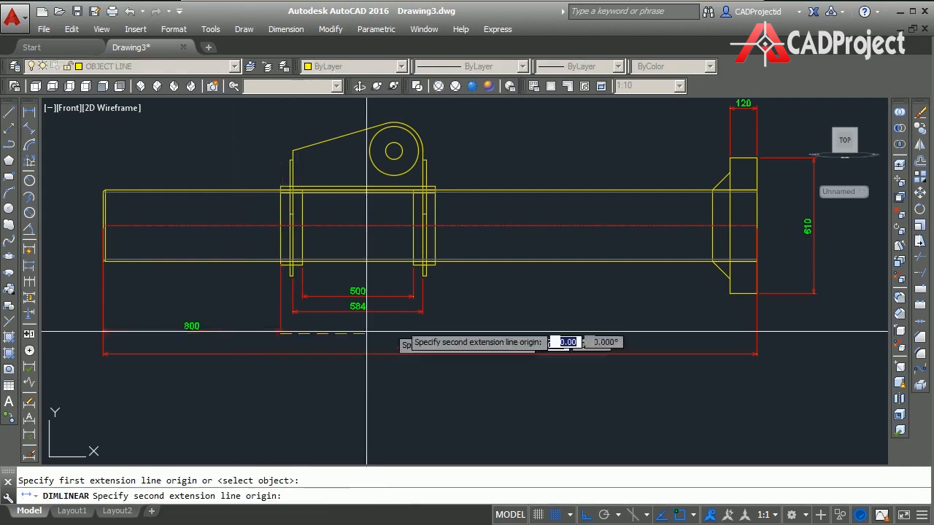
click(435, 262)
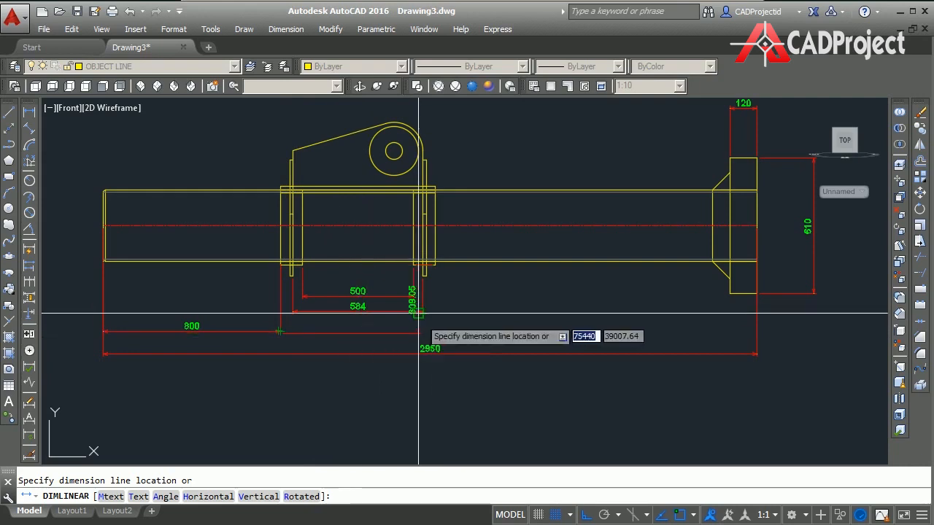
click(349, 331)
mouse_move(530, 313)
middle_down()
mouse_move(425, 319)
mouse_move(356, 308)
middle_up()
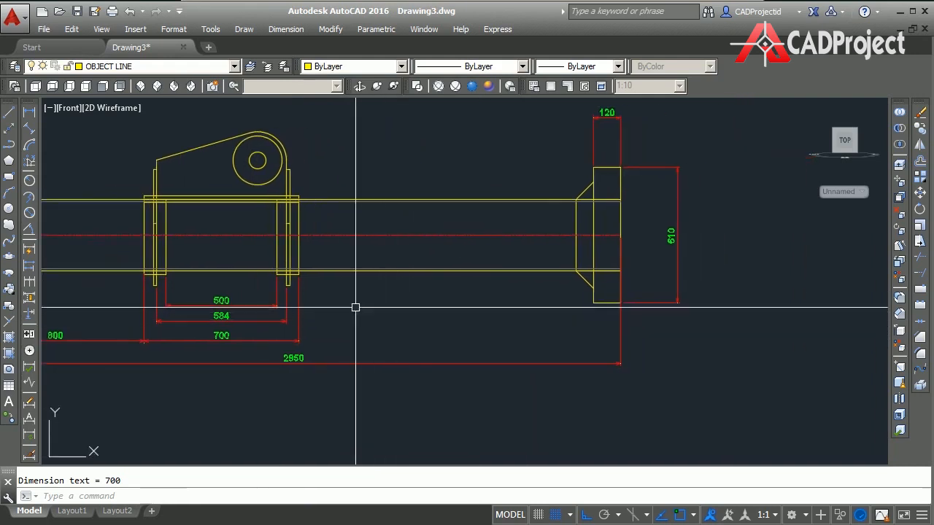
key(space)
click(298, 275)
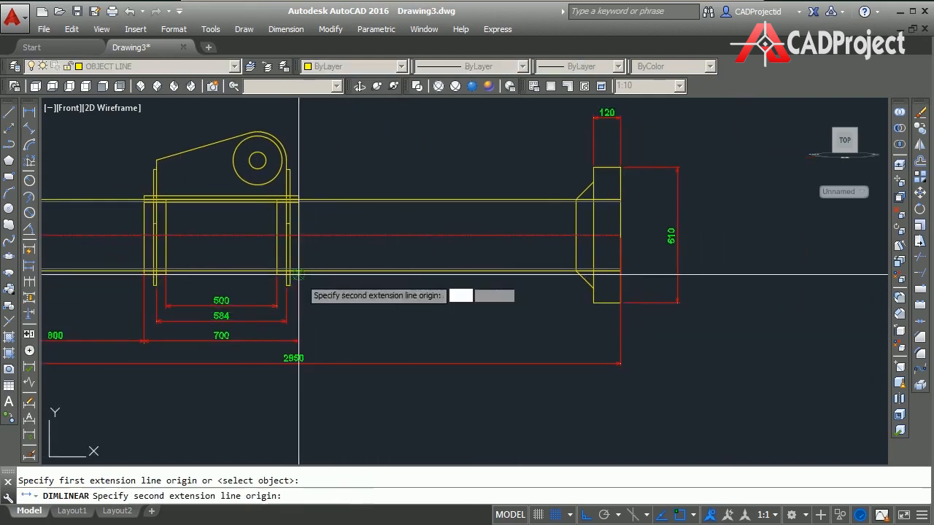
click(594, 303)
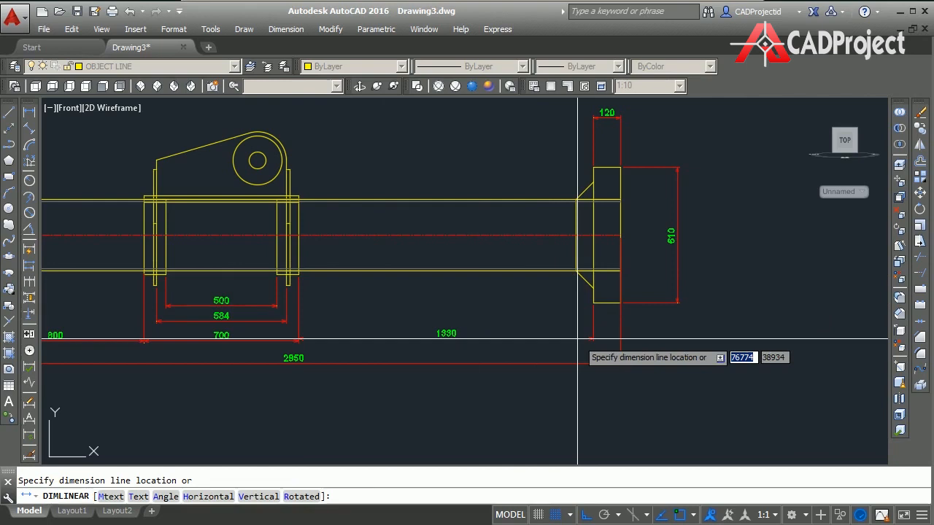
key(Escape)
Step: Dimension the horizontal distance from the clamp's flange-side edge to the flange's outer face, in line with the clamp width dimension
key(Return)
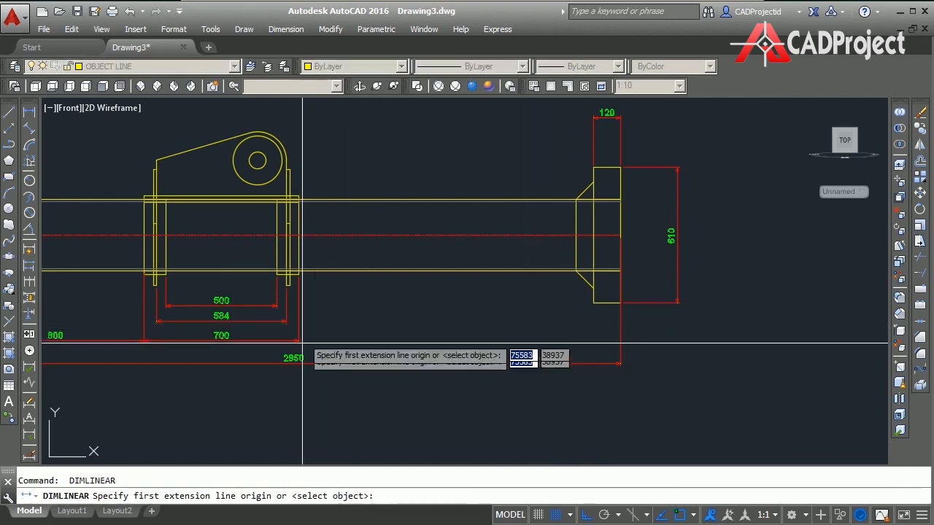
click(297, 278)
click(621, 304)
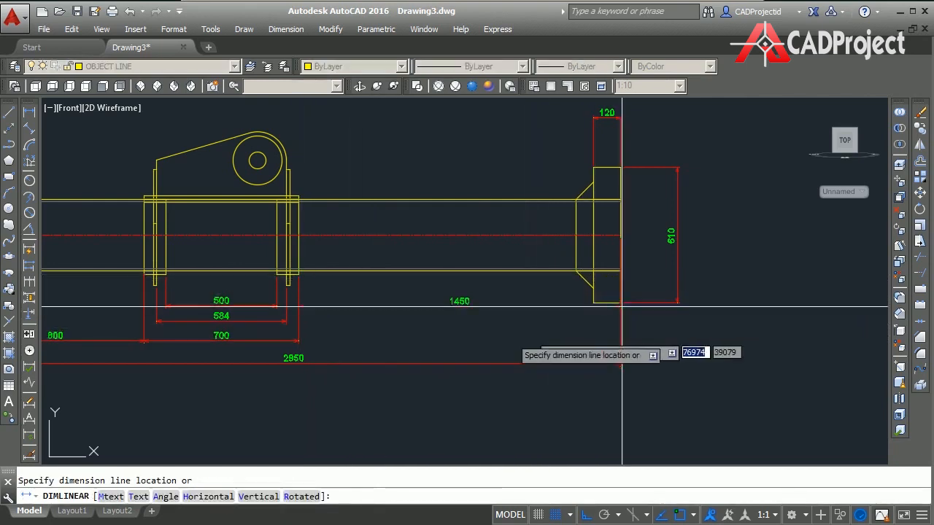
click(298, 341)
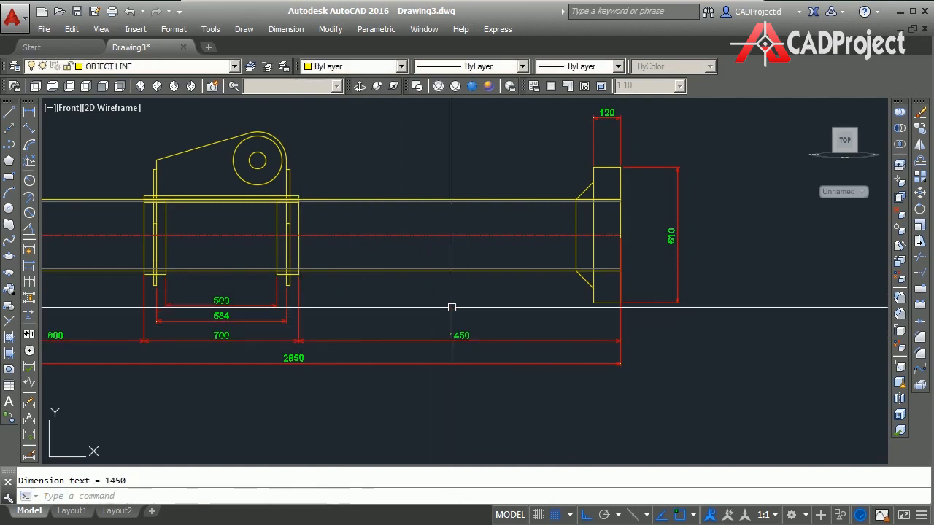
Step: Dimension the flange's total length including its tapered neck, placing the dimension just below the flange
key(Return)
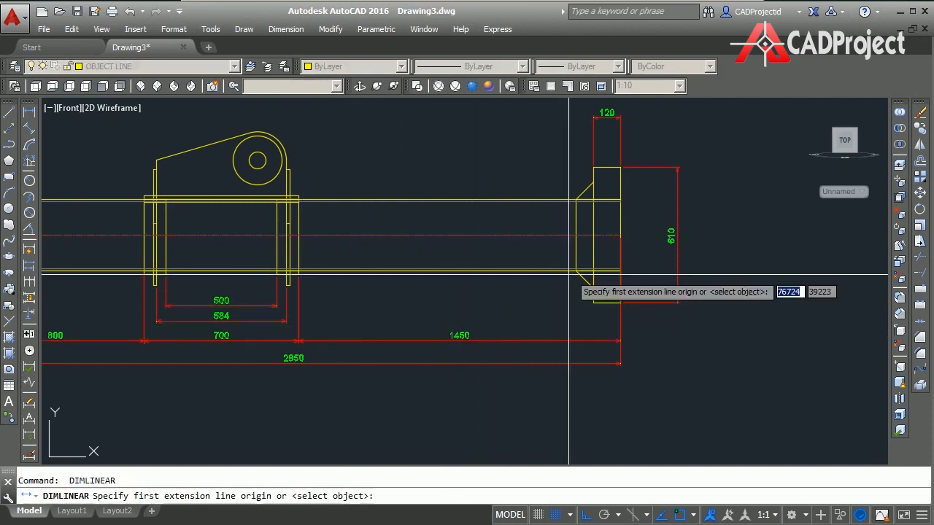
click(577, 274)
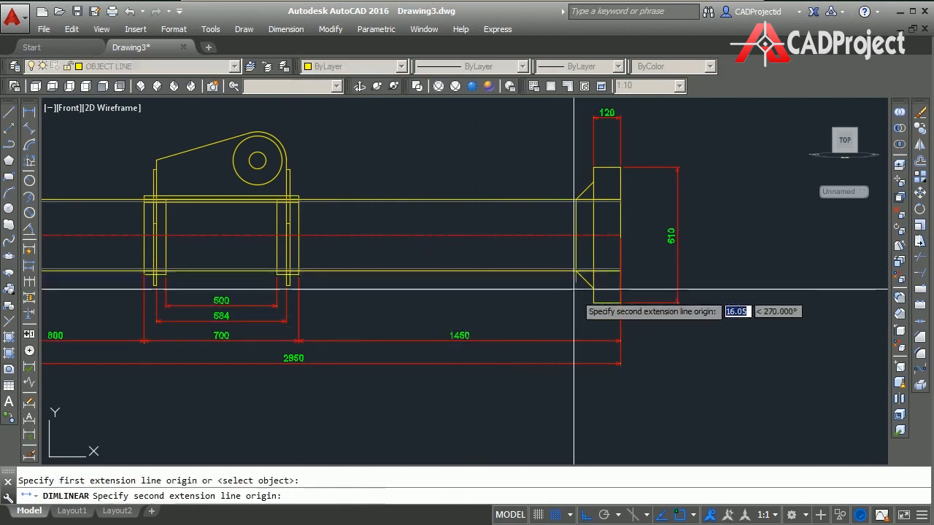
click(619, 301)
click(583, 316)
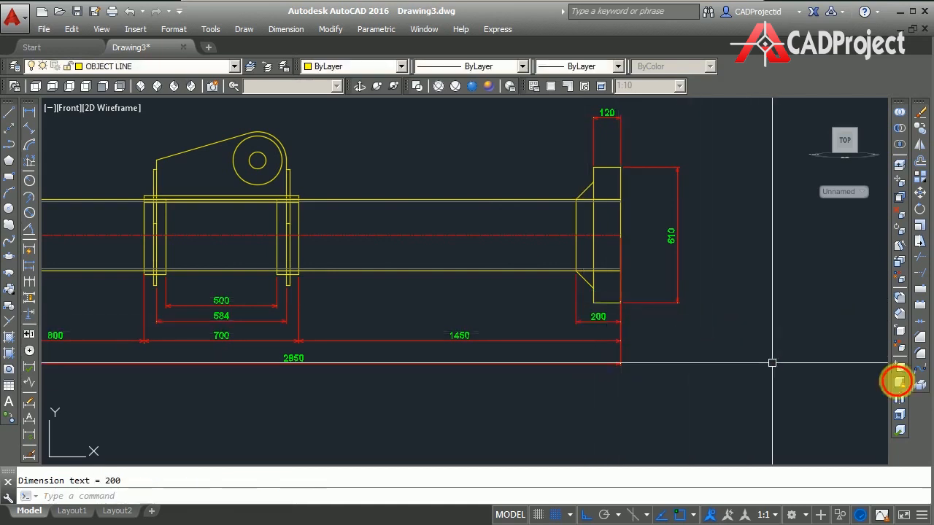
scroll(590, 440, down, 2)
mouse_move(490, 379)
middle_down()
mouse_move(617, 386)
mouse_move(550, 384)
middle_up()
scroll(552, 383, up, 2)
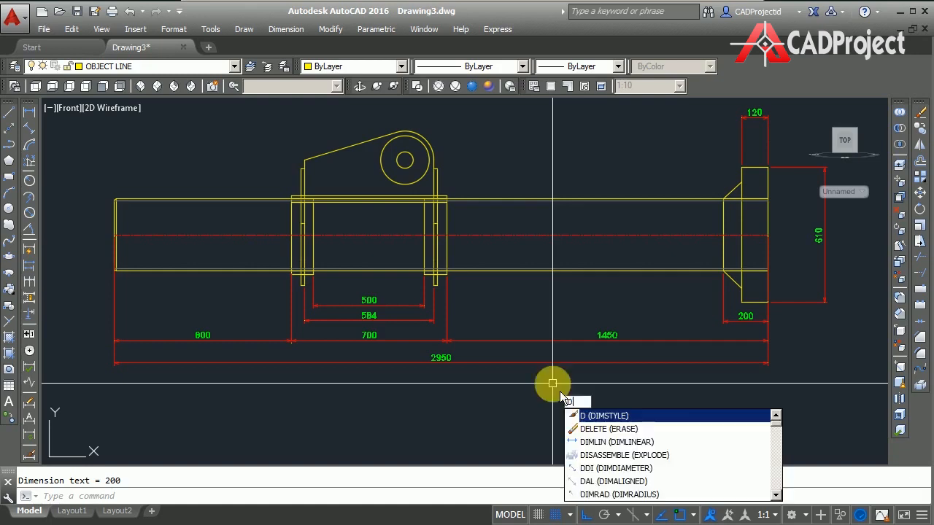
key(Return)
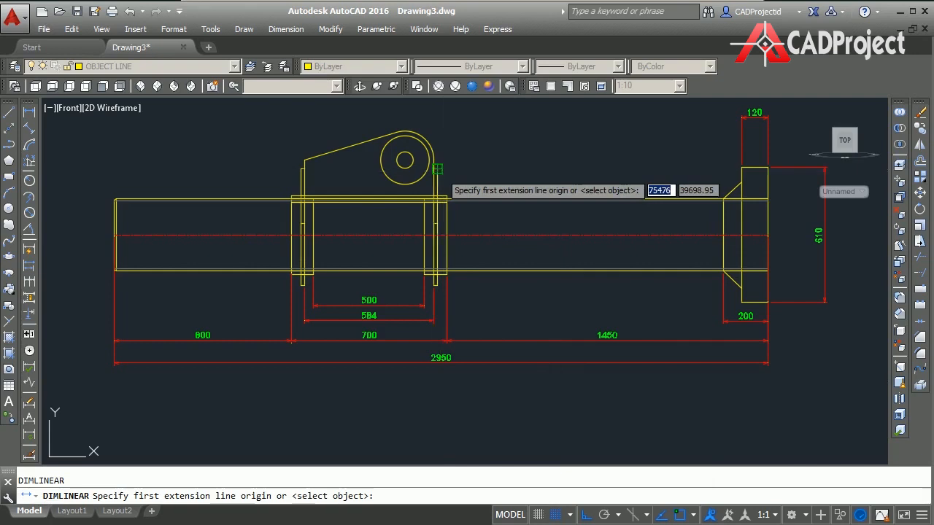
click(438, 177)
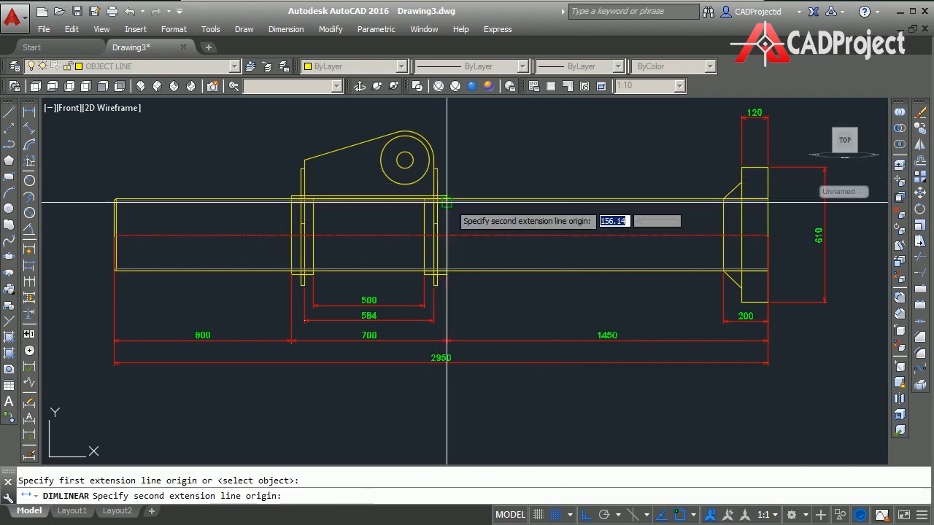
click(446, 198)
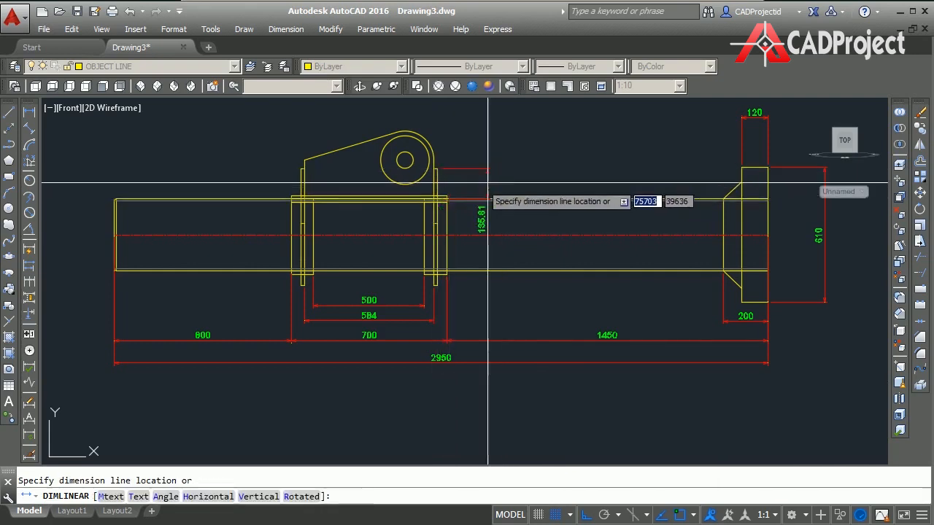
scroll(482, 191, up, 2)
key(Escape)
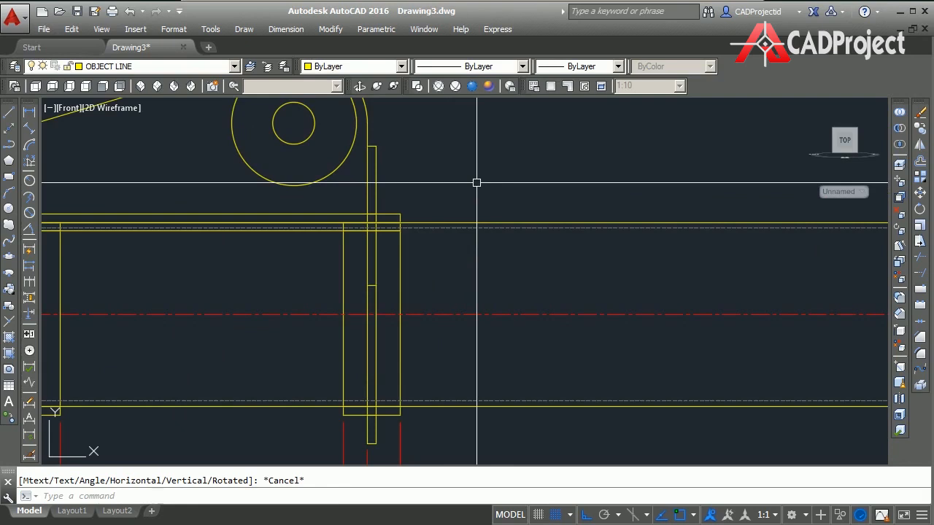
Step: Dimension the vertical distance from the top of the flange-side padeye plate to the clamp's top edge, placing it on the flange side
key(Return)
click(376, 146)
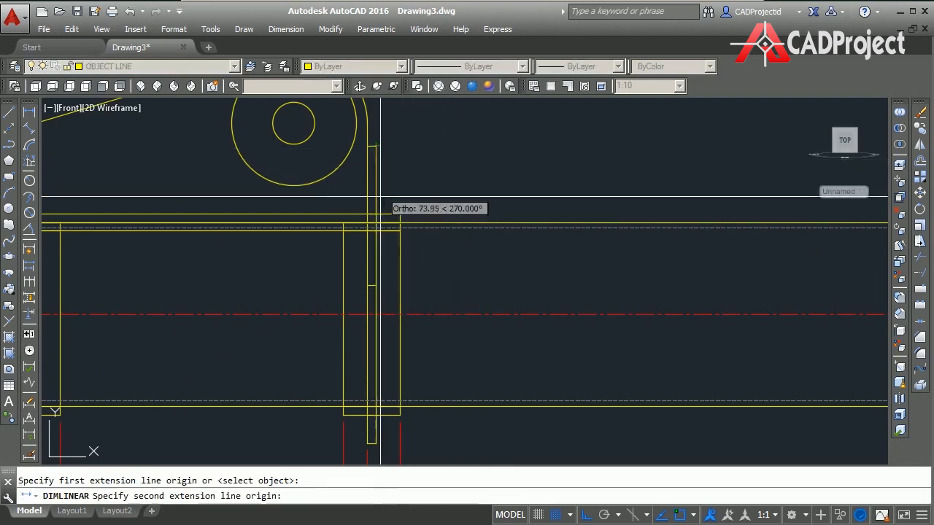
click(380, 215)
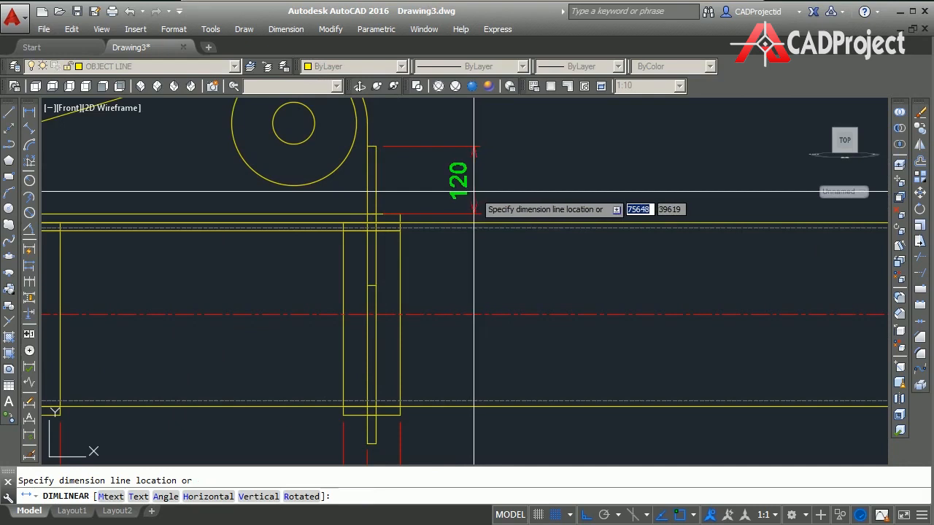
click(475, 192)
Step: Dimension the vertical distance from the padeye hole's centre to the clamp's top edge, just outside the plate height dimension
key(Return)
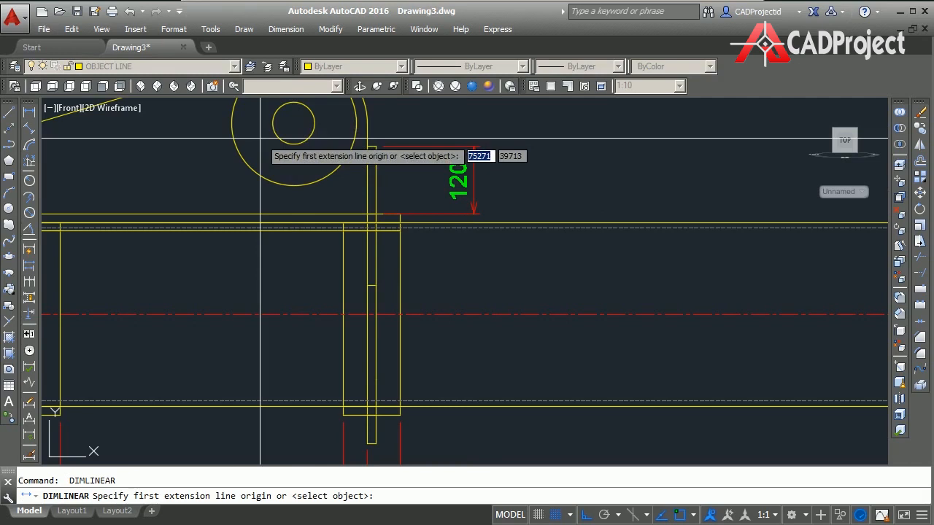
click(294, 123)
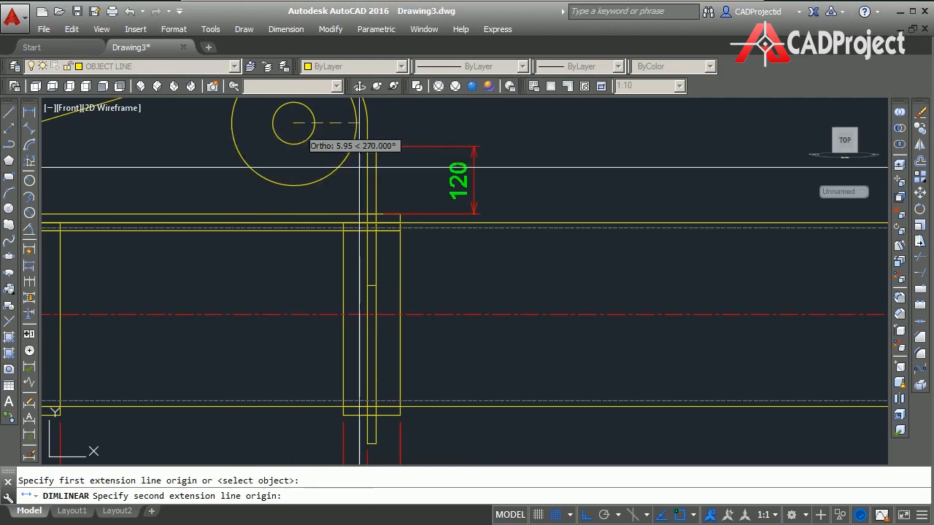
click(384, 213)
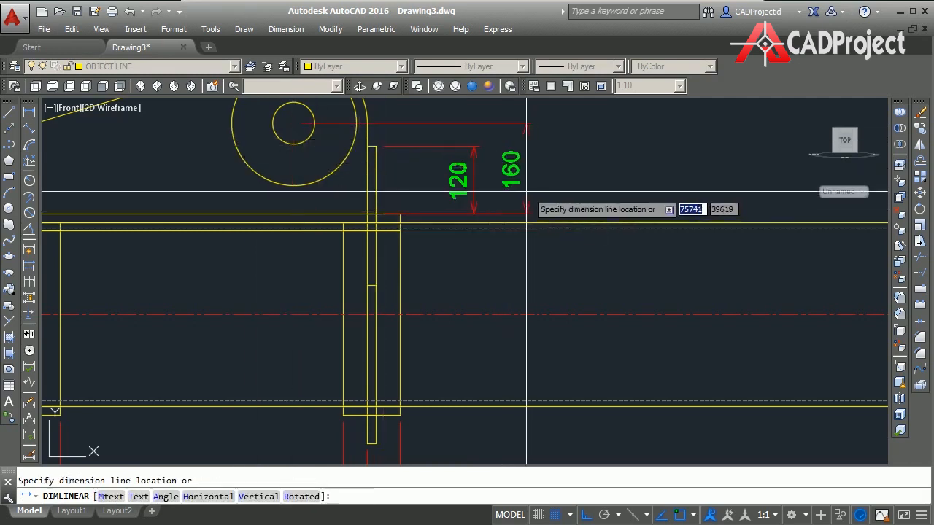
click(525, 196)
Step: Dimension the thickness of both narrow vertical plates beside the padeye above their top ends, aligning the two dimension lines
scroll(525, 196, down, 4)
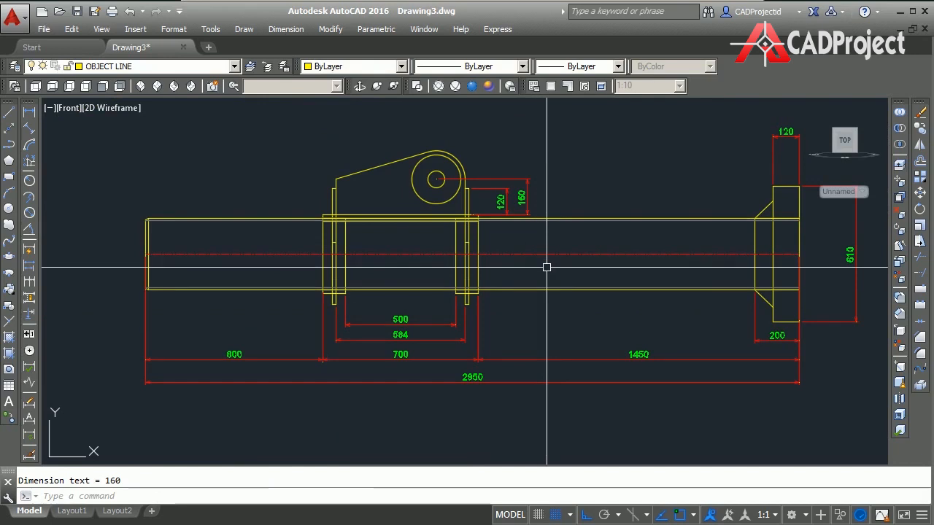
scroll(340, 205, up, 4)
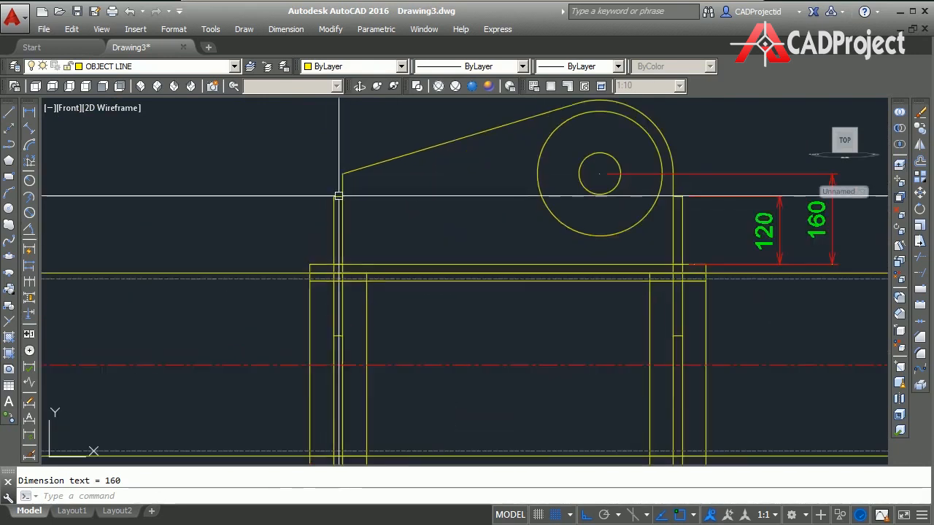
key(Return)
click(339, 197)
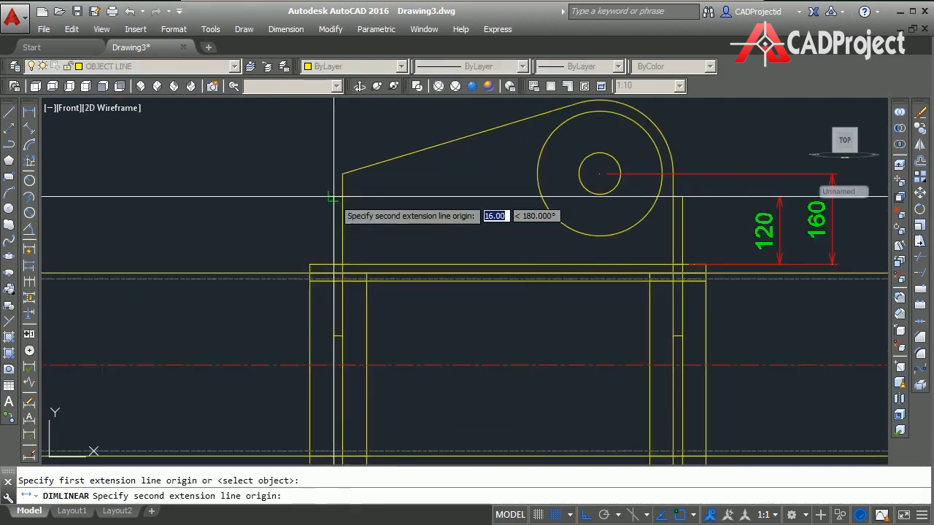
click(334, 197)
click(333, 136)
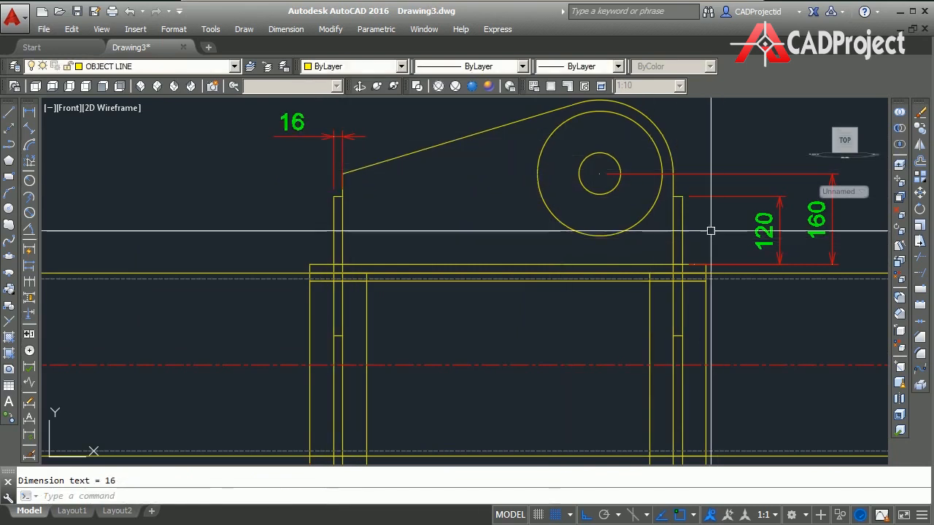
key(Return)
click(672, 197)
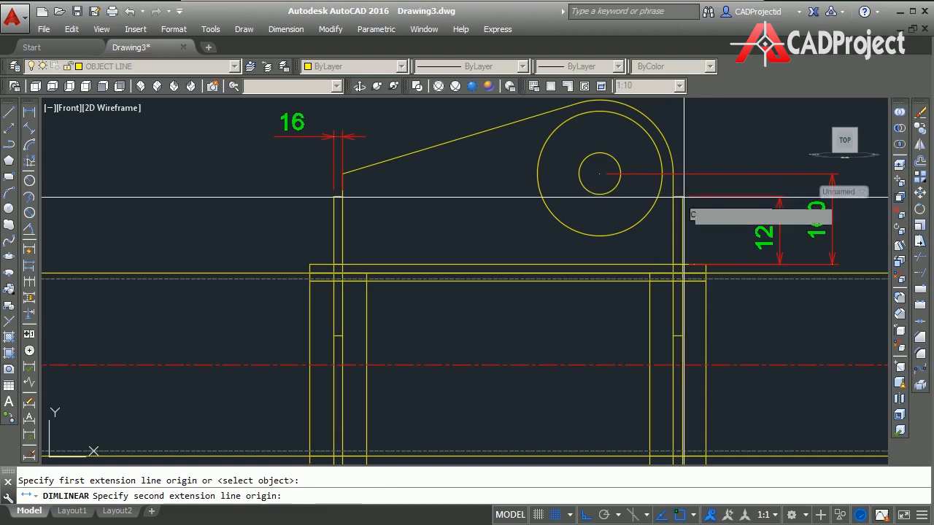
click(682, 197)
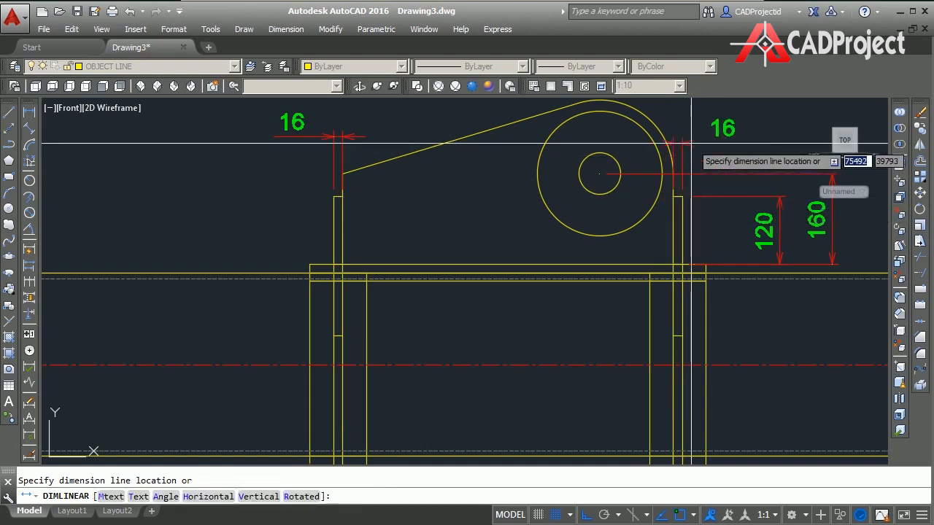
click(364, 136)
Step: Add radius dimensions to the padeye's outer arc and to the large circle inside it, placing both texts above the padeye
middle_drag(595, 185, 467, 243)
text(a)
key(Return)
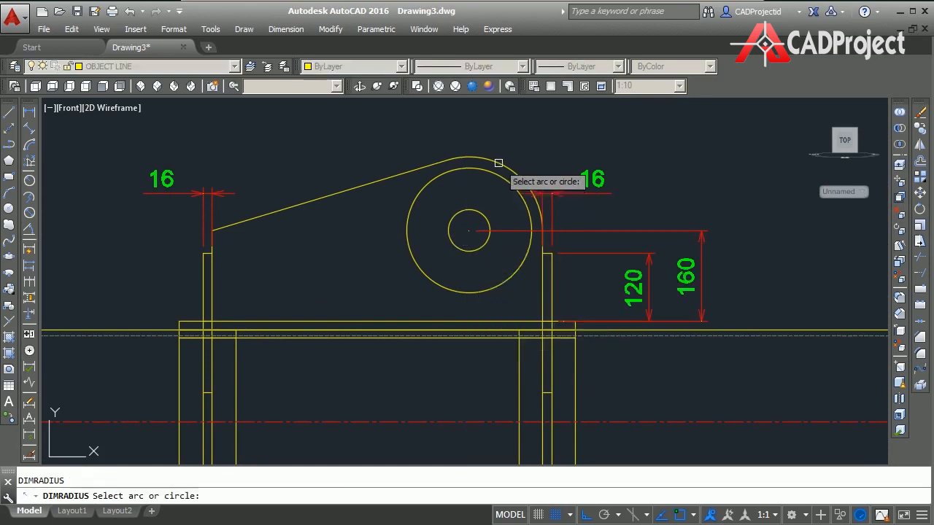
click(498, 162)
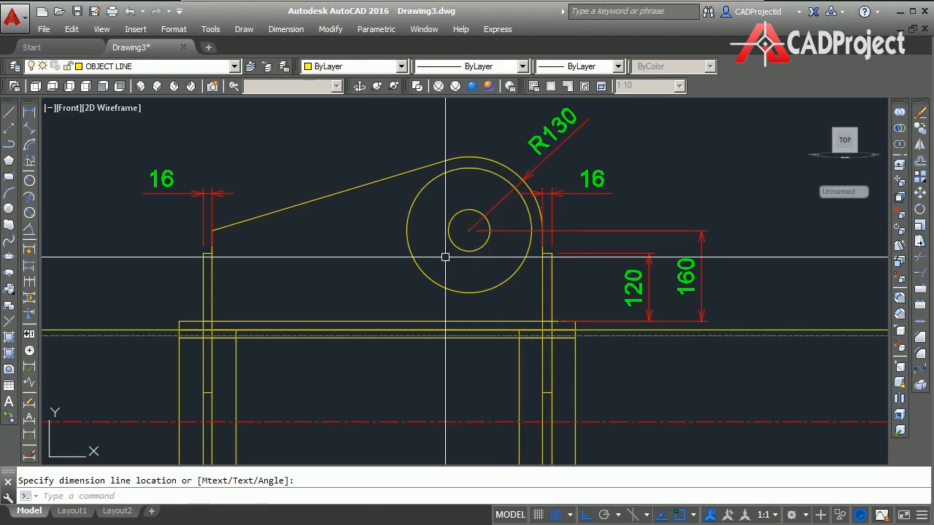
click(445, 256)
key(Return)
click(418, 190)
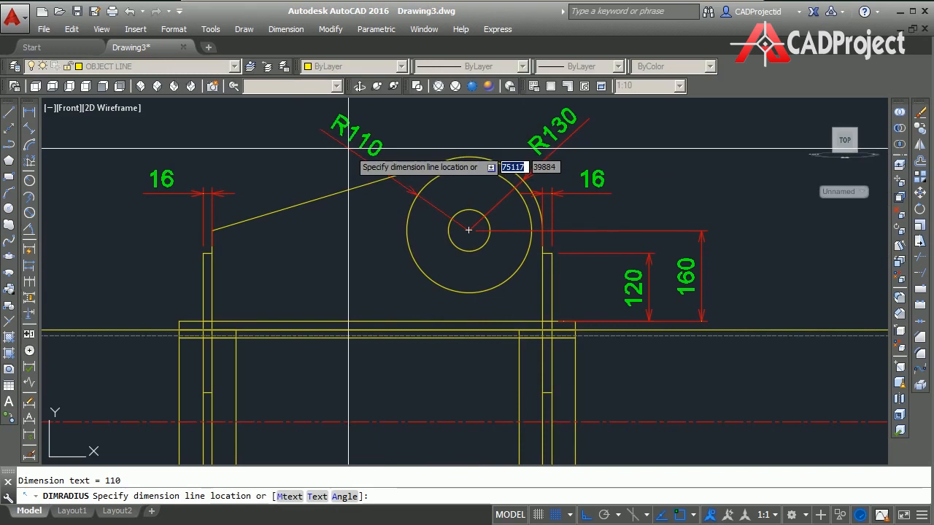
click(349, 152)
Step: Add a diameter dimension to the padeye's small centre hole, placing its text inside the plate's sloped area
text(ddi)
key(Return)
click(456, 249)
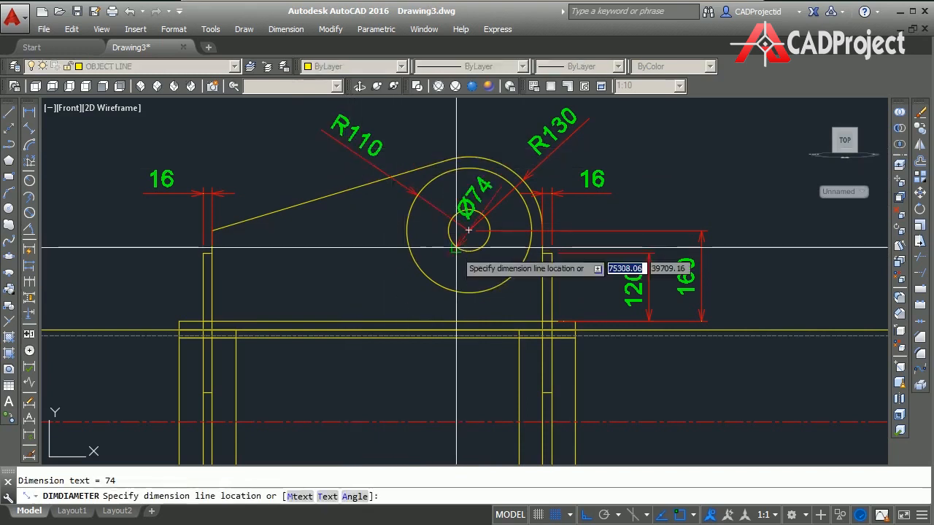
click(344, 266)
Step: Copy the overall length dimension to the empty space straight below the original
scroll(343, 267, down, 4)
middle_drag(432, 328, 464, 262)
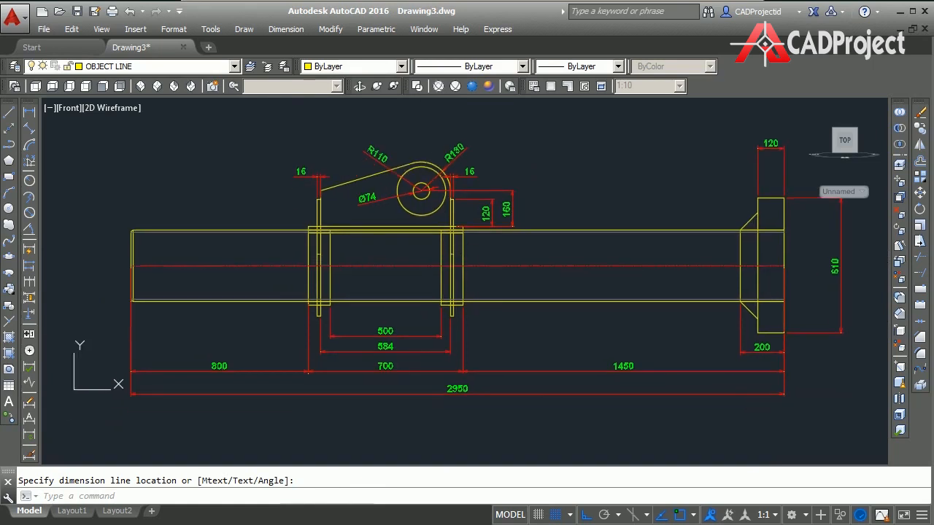
middle_drag(572, 335, 565, 318)
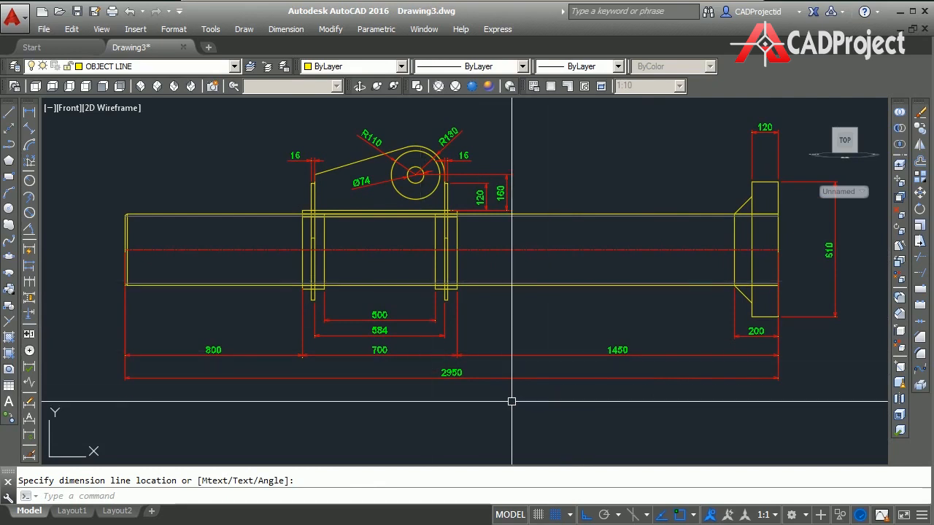
text(co)
key(Return)
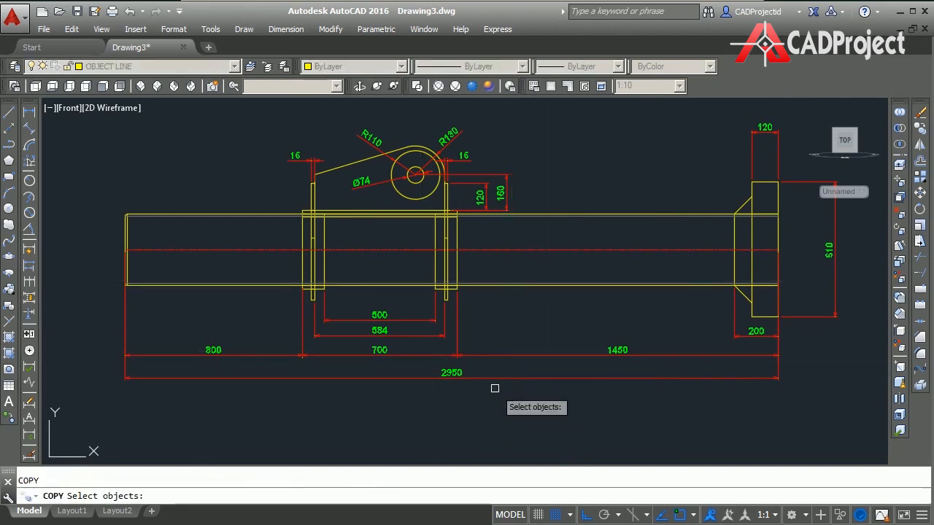
click(444, 378)
key(Return)
click(820, 369)
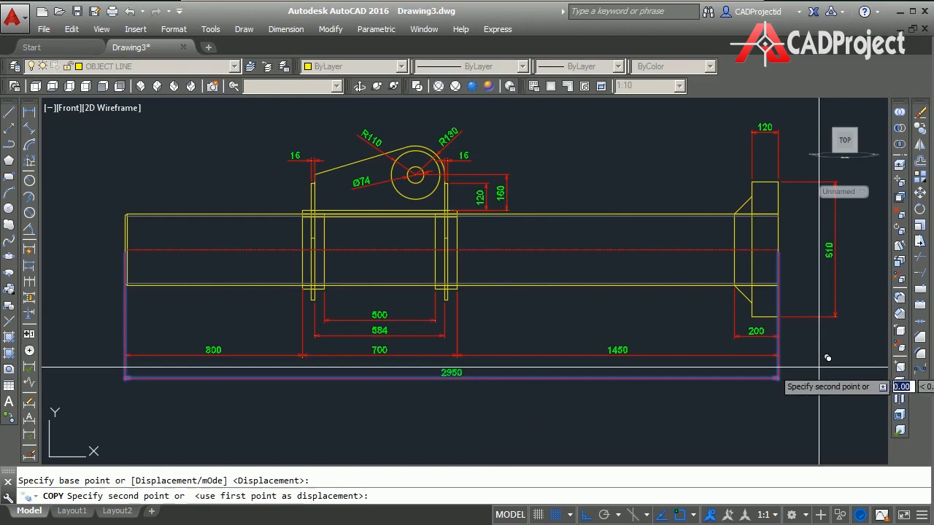
middle_drag(820, 374, 772, 304)
middle_drag(765, 389, 771, 304)
click(771, 303)
key(Return)
Step: Explode the copied overall length dimension into separate lines and text
click(771, 333)
click(617, 296)
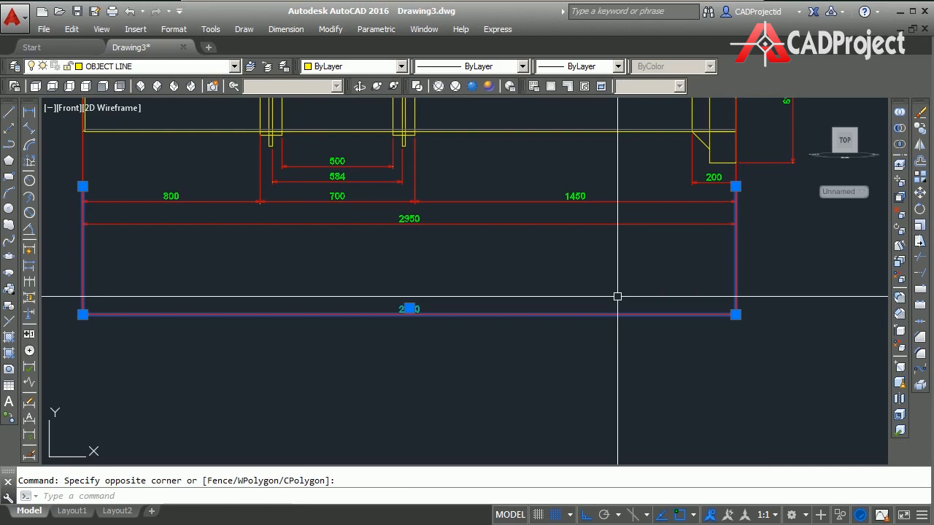
text(x)
key(Return)
Step: Delete the exploded copy's dimension line and both extension lines, keeping its text
click(782, 355)
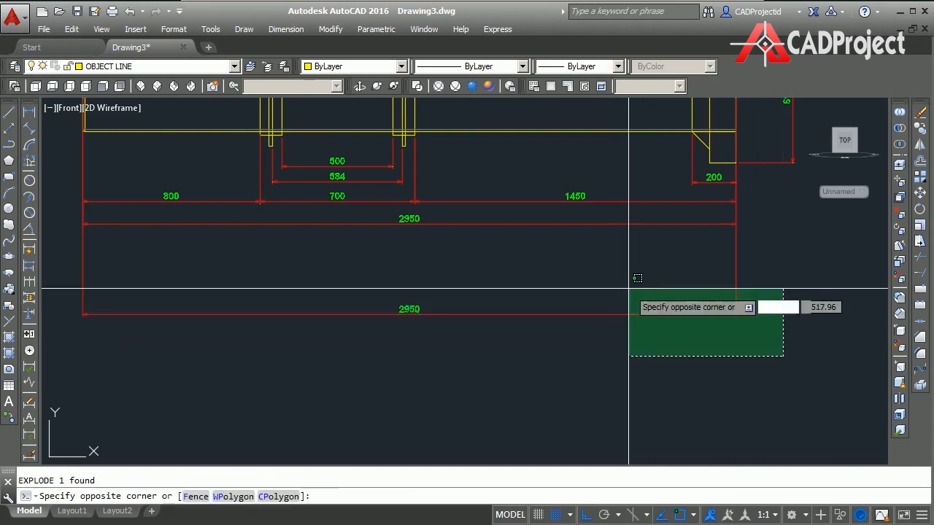
click(628, 289)
key(Delete)
click(92, 253)
click(79, 261)
key(Delete)
Step: Replace the remaining copied text below the view with the title "PADEYE & DUMMY PIPE"
click(401, 311)
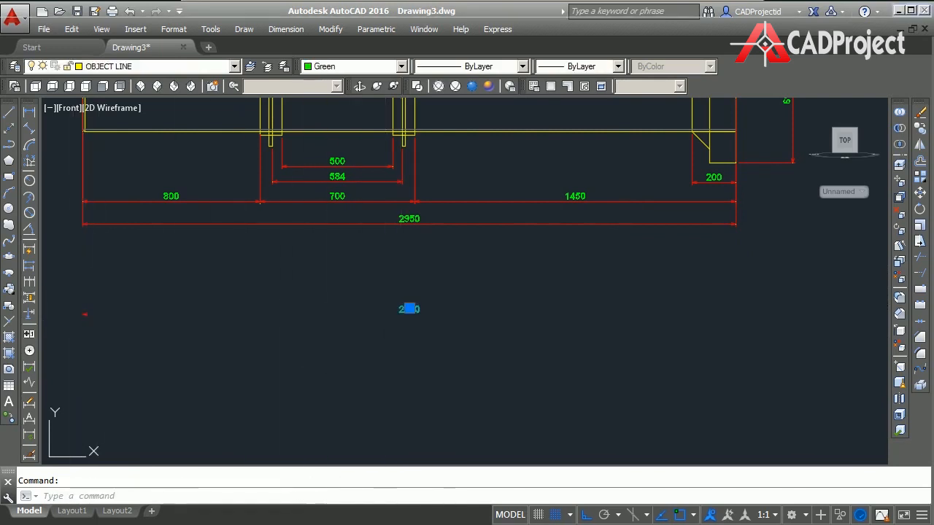
double_click(436, 353)
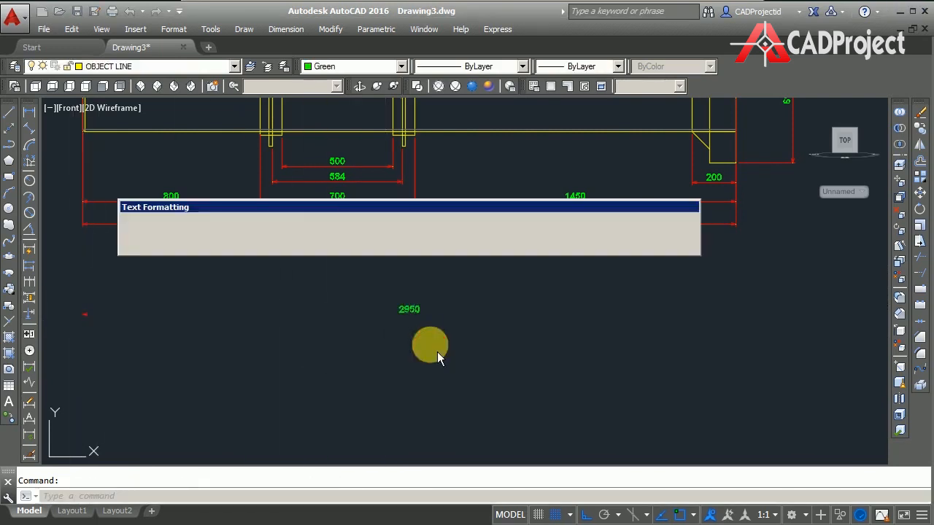
click(404, 320)
double_click(398, 309)
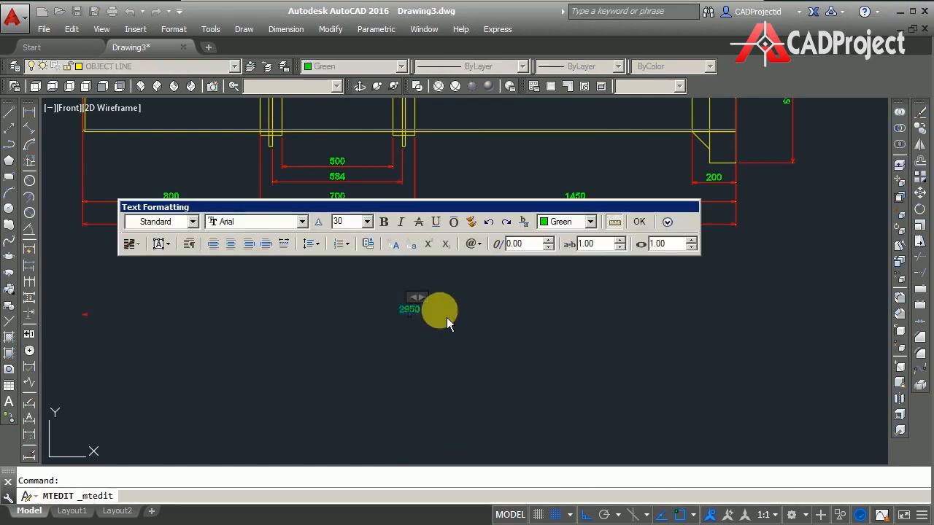
text(PADEYE & DUMMY PIPE)
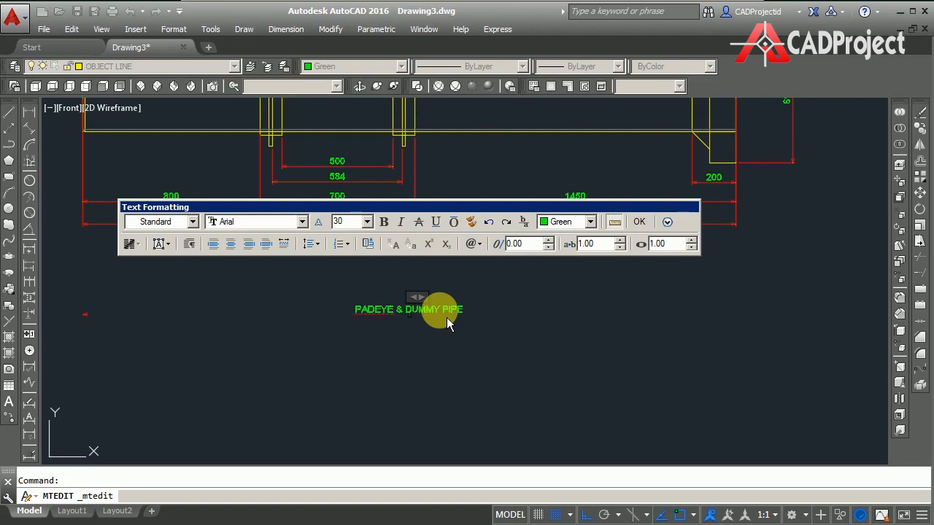
click(639, 222)
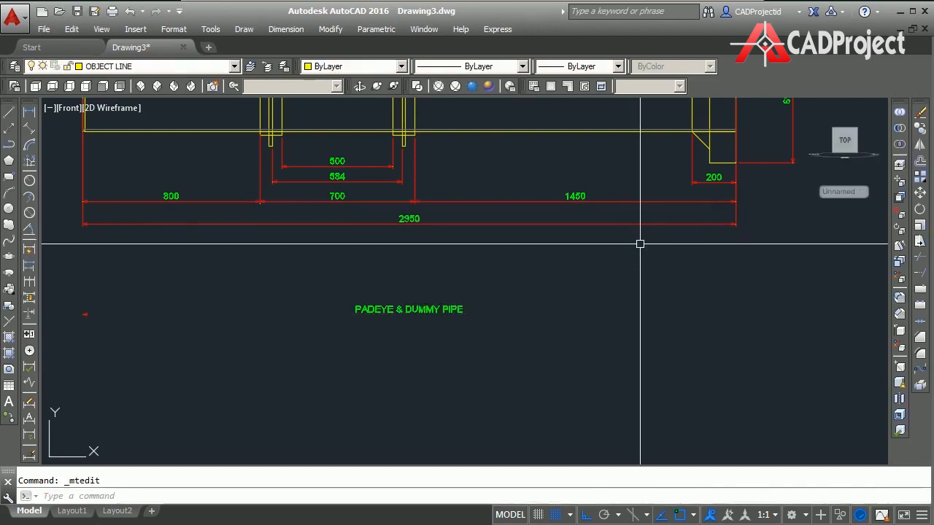
Step: Draw a horizontal line just beneath the PADEYE & DUMMY PIPE title, spanning the text's full width
text(l)
key(Return)
scroll(358, 317, up, 5)
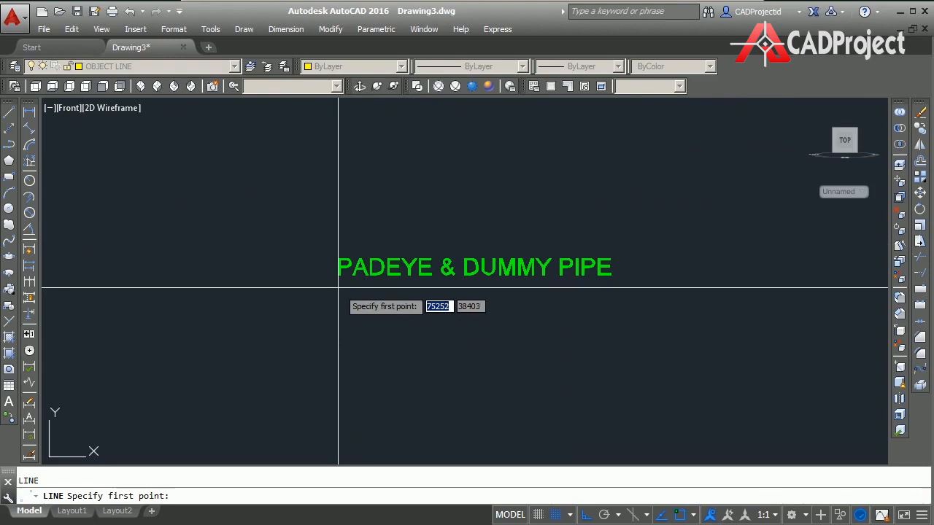
click(338, 288)
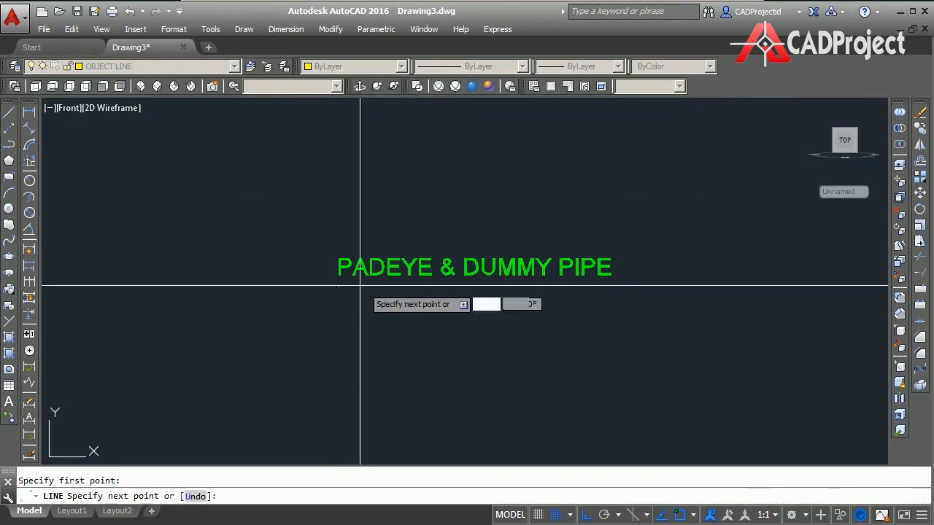
click(611, 288)
key(Escape)
Step: Thicken the title's underline by repeatedly offsetting it upward six times at a distance of 0.5
text(o)
key(Return)
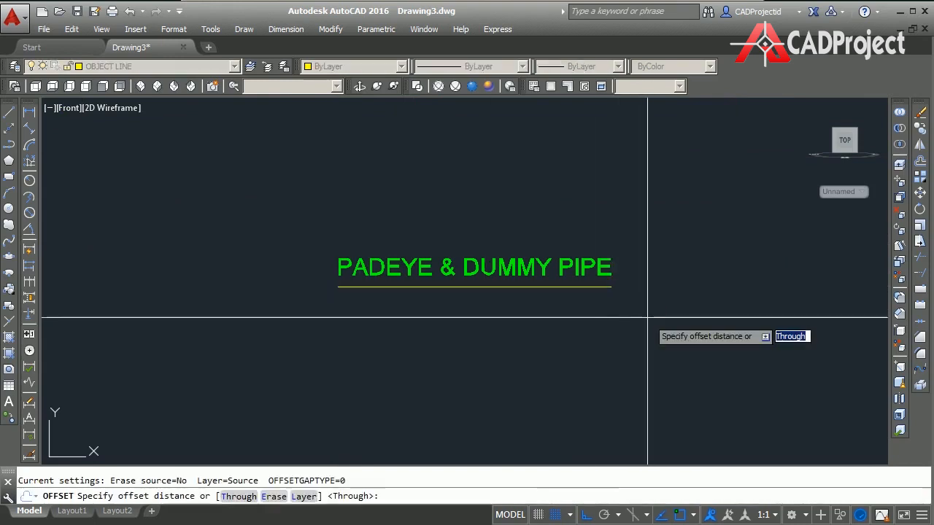
text(0.5)
key(Return)
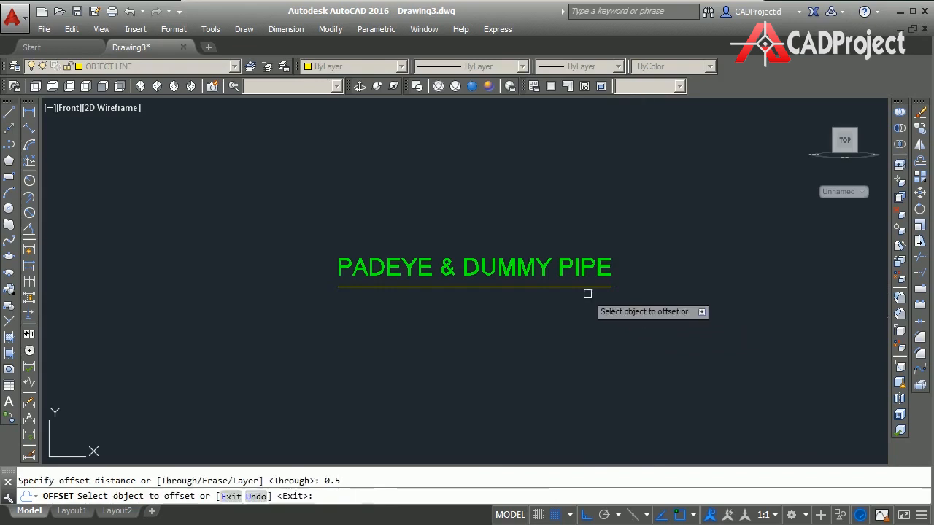
click(588, 289)
click(578, 280)
scroll(591, 284, up, 6)
click(591, 286)
click(589, 279)
click(591, 284)
click(592, 279)
click(593, 284)
click(589, 277)
click(592, 284)
click(590, 278)
click(593, 284)
click(594, 278)
scroll(600, 313, down, 5)
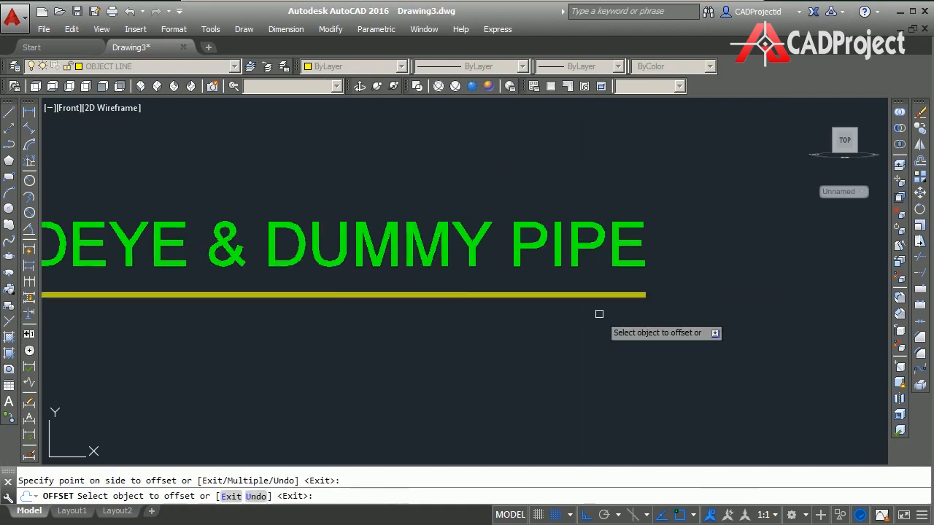
key(Escape)
Step: Move the PADEYE & DUMMY PIPE title text slightly down, closer to its underline
text(m)
right_click(652, 302)
click(642, 288)
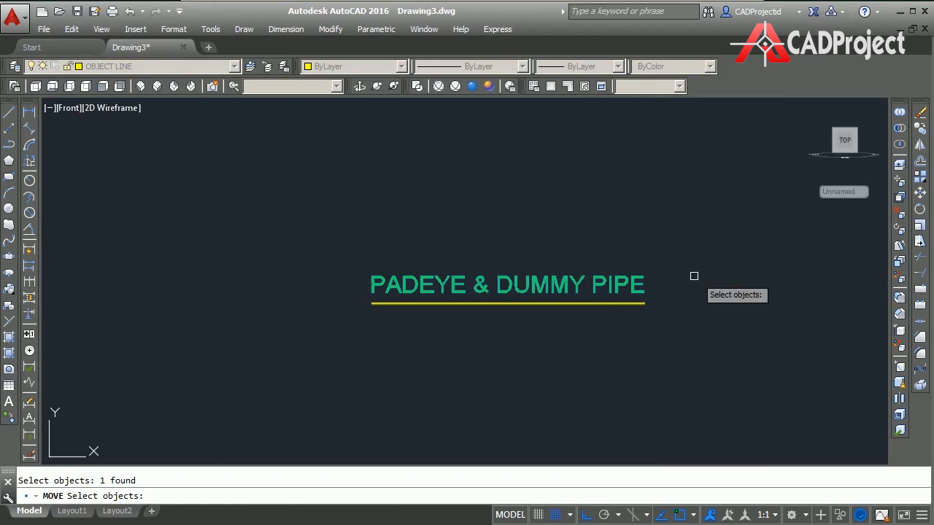
right_click(693, 276)
click(704, 276)
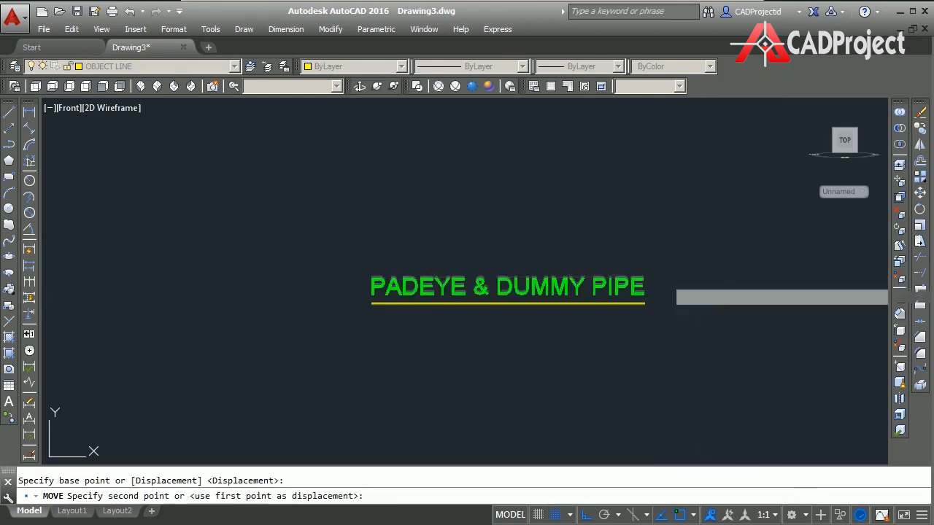
click(706, 280)
Step: Copy the PADEYE & DUMMY PIPE title text straight down to just beneath the underline
text(co)
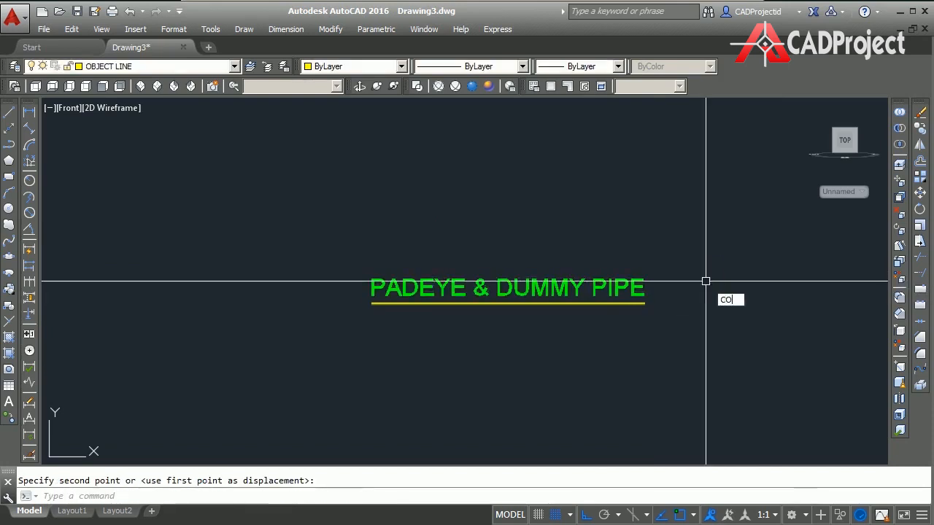
key(Return)
click(646, 283)
right_click(679, 288)
click(700, 296)
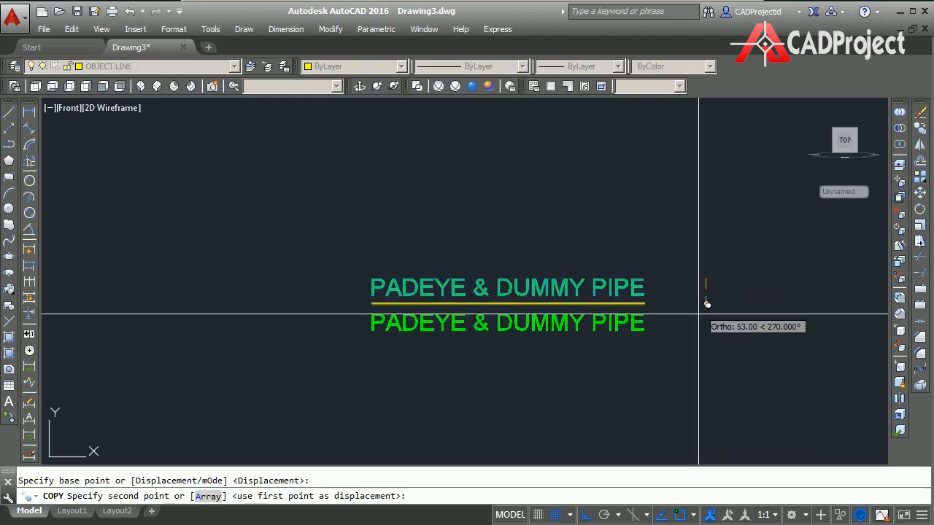
click(698, 311)
key(Escape)
Step: Replace the copied title text beneath the underline with "SCALE 1:10"
click(626, 326)
click(640, 327)
double_click(650, 325)
drag(649, 324, 370, 321)
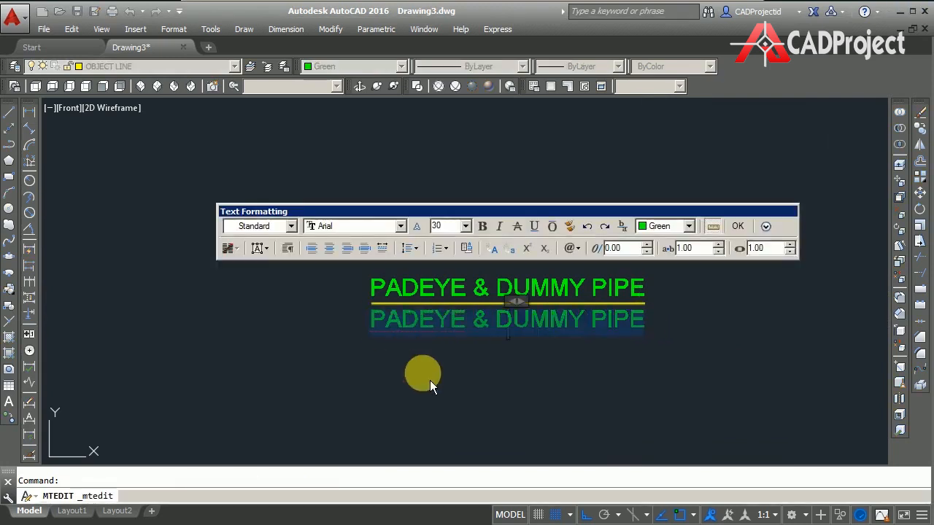
text(S)
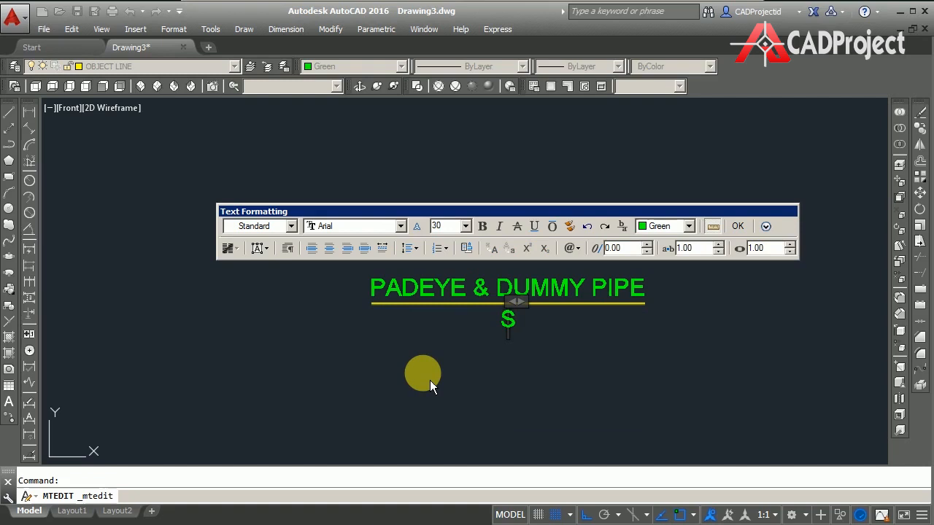
text(CALE)
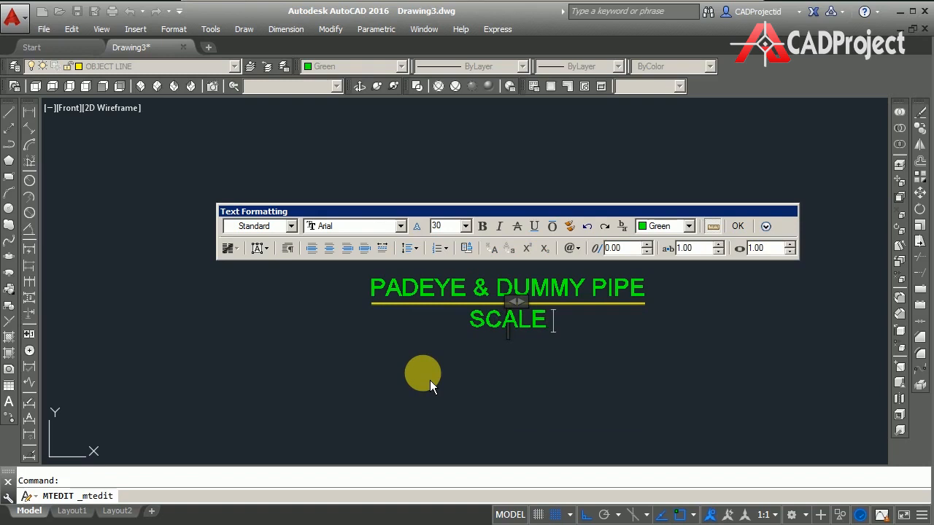
text( 1)
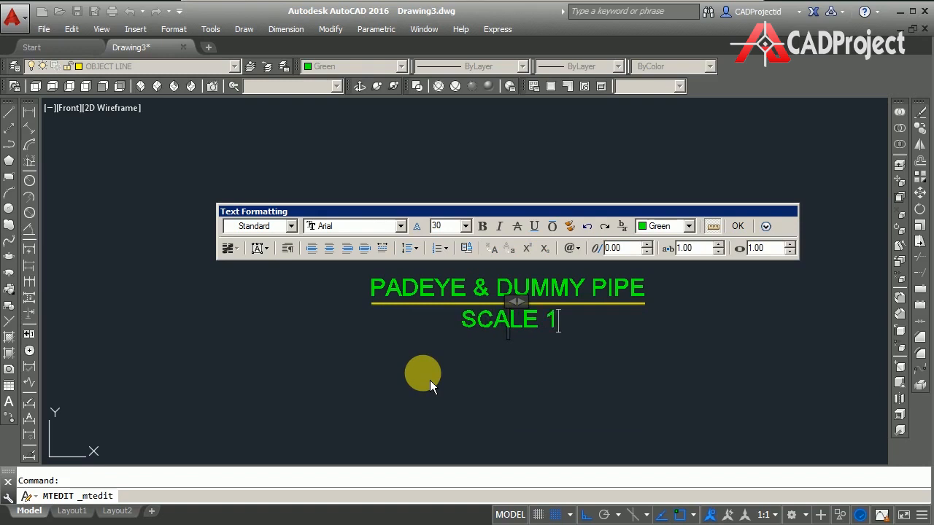
text(:10)
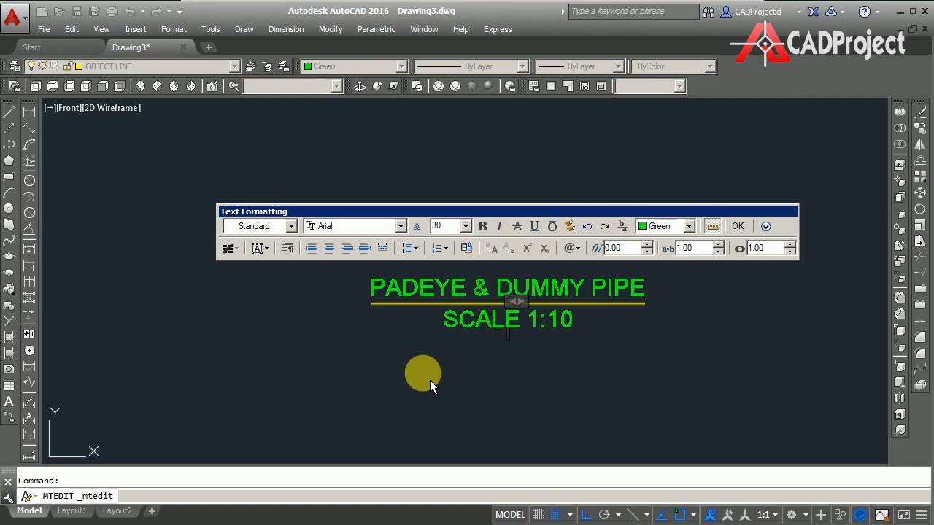
click(737, 227)
Step: Move the SCALE 1:10 text horizontally to align its start with the left end of the title's underline
text(m)
key(Return)
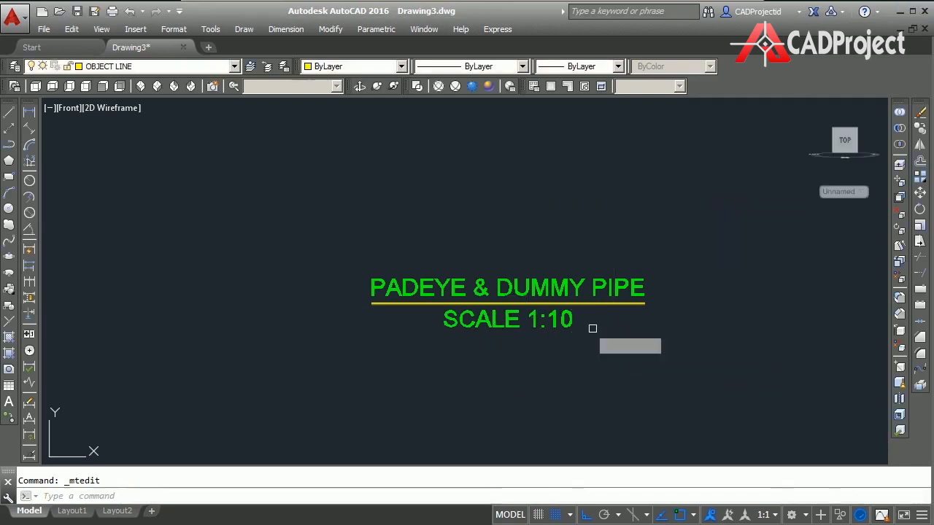
click(567, 319)
key(Return)
click(645, 316)
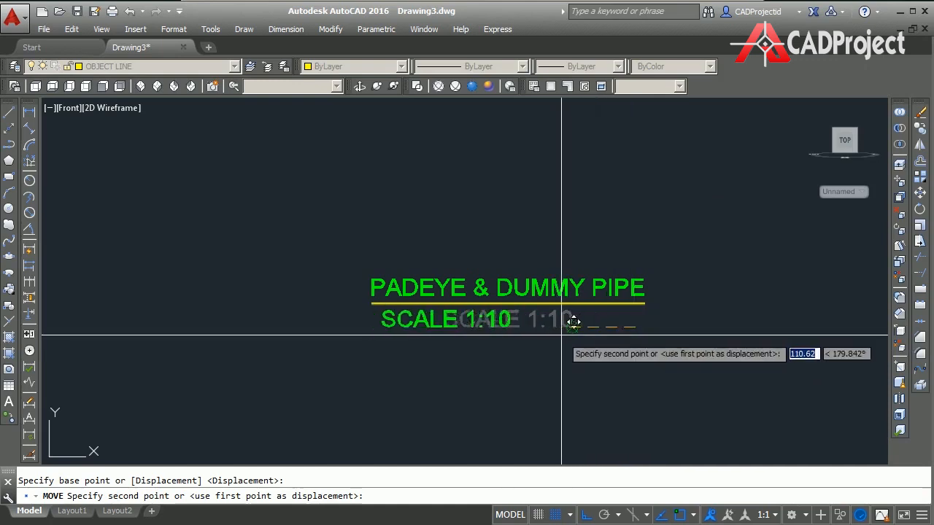
click(561, 336)
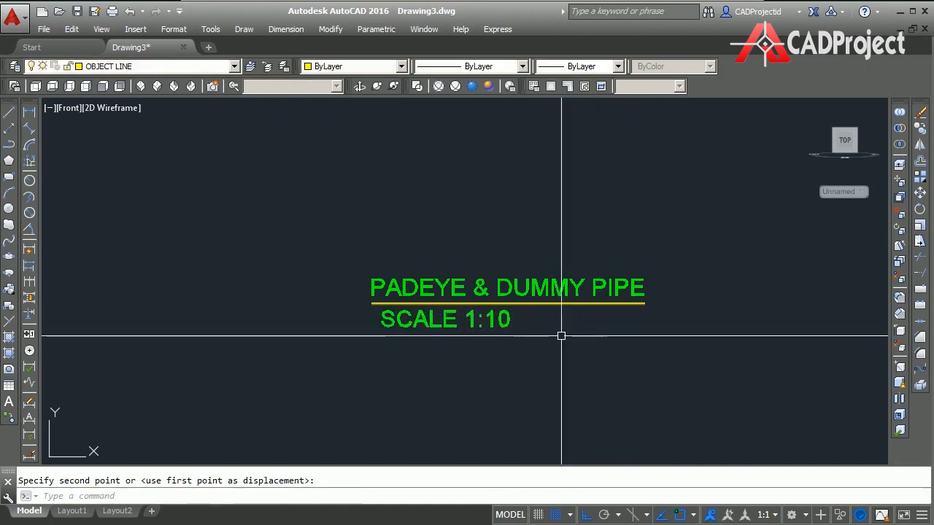
key(Return)
click(504, 325)
key(Return)
click(489, 354)
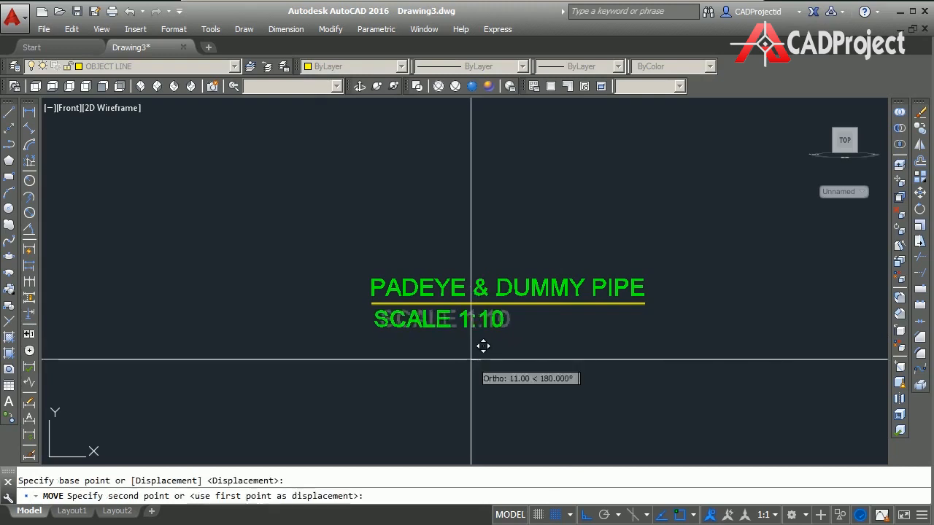
click(470, 359)
Step: Copy the SCALE 1:10 text horizontally to the right, beneath the other end of the underline
text(C)
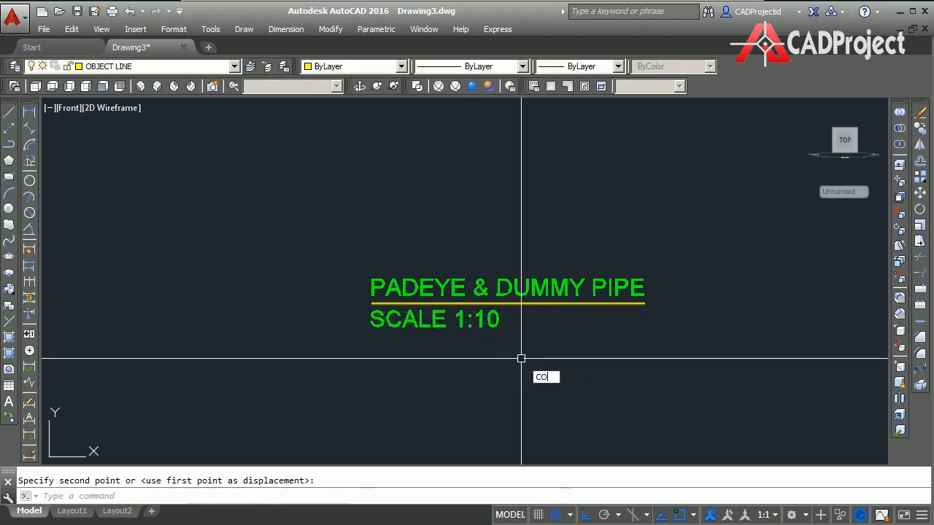
text(O)
key(Return)
click(493, 321)
key(Return)
click(473, 352)
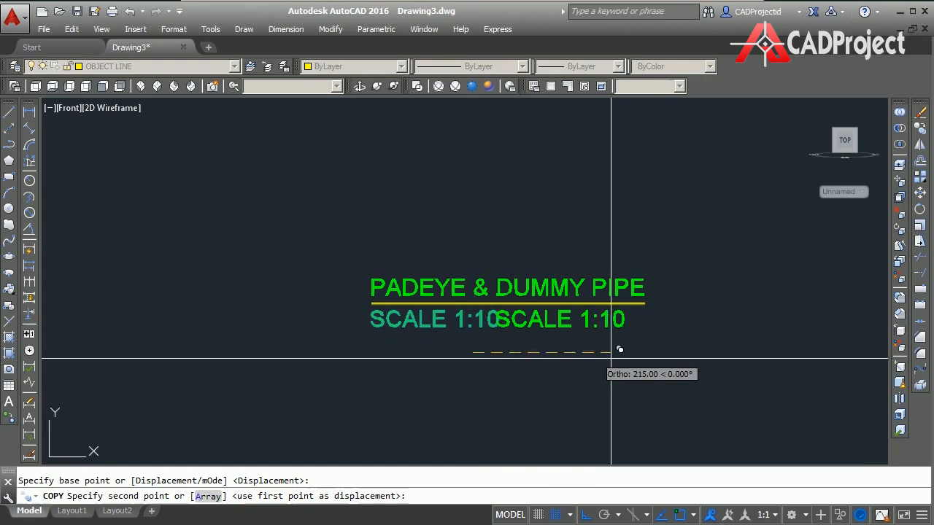
click(631, 356)
key(Escape)
Step: Replace the right-hand copy of the scale text with "QTY : 1EA"
click(647, 328)
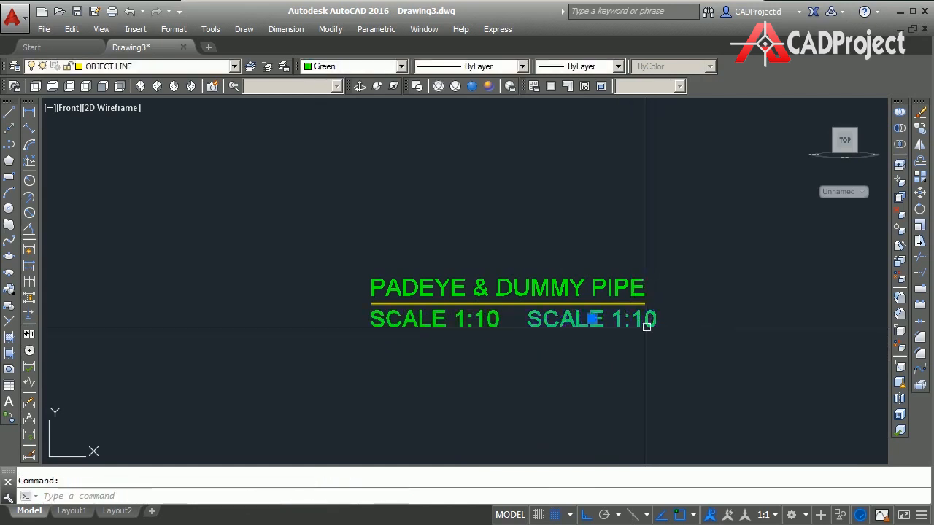
double_click(647, 328)
drag(659, 327, 534, 326)
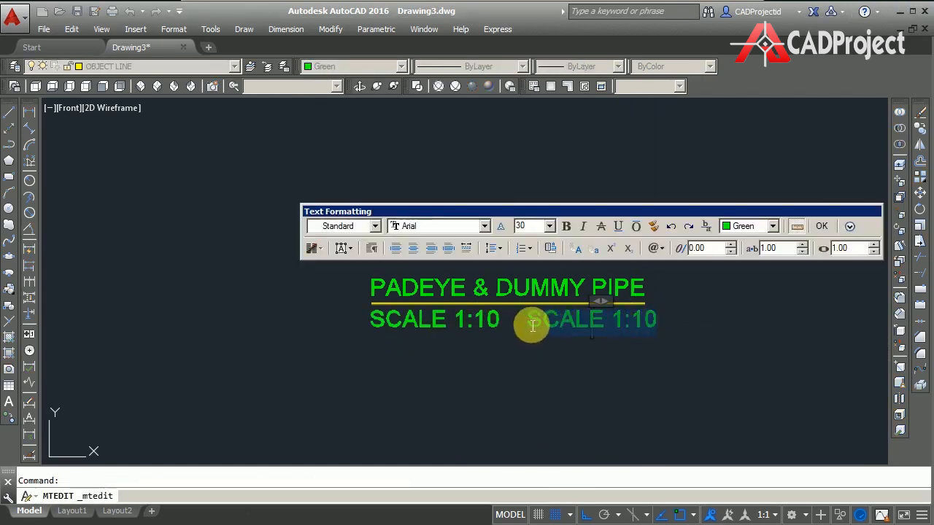
text(QTY)
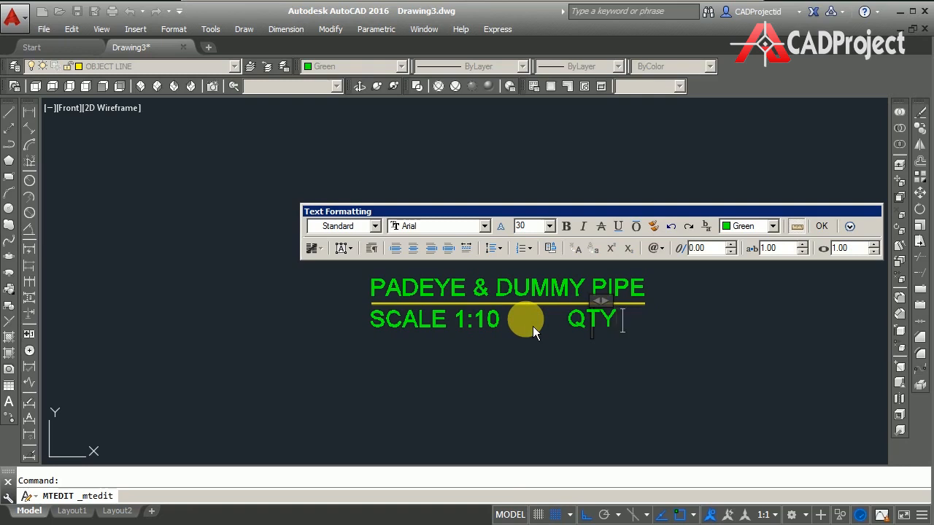
text( : 1E)
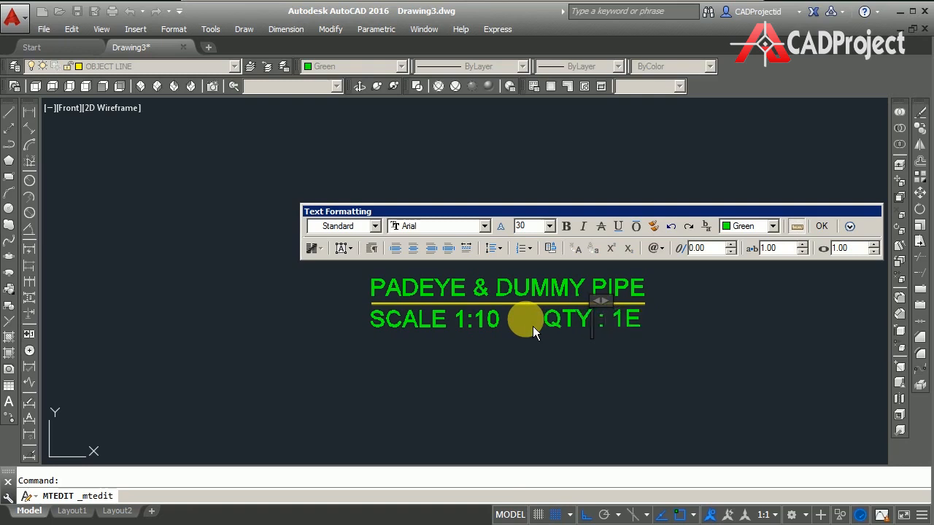
text(A)
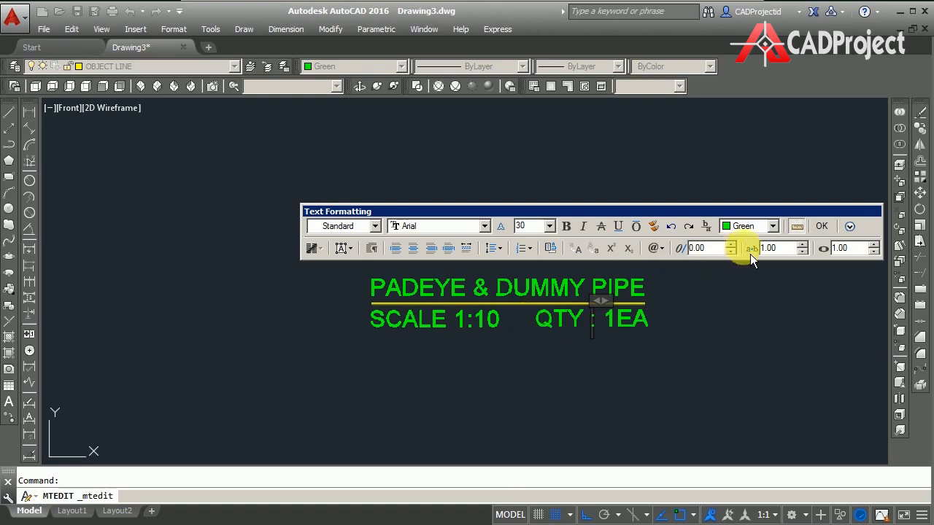
click(822, 227)
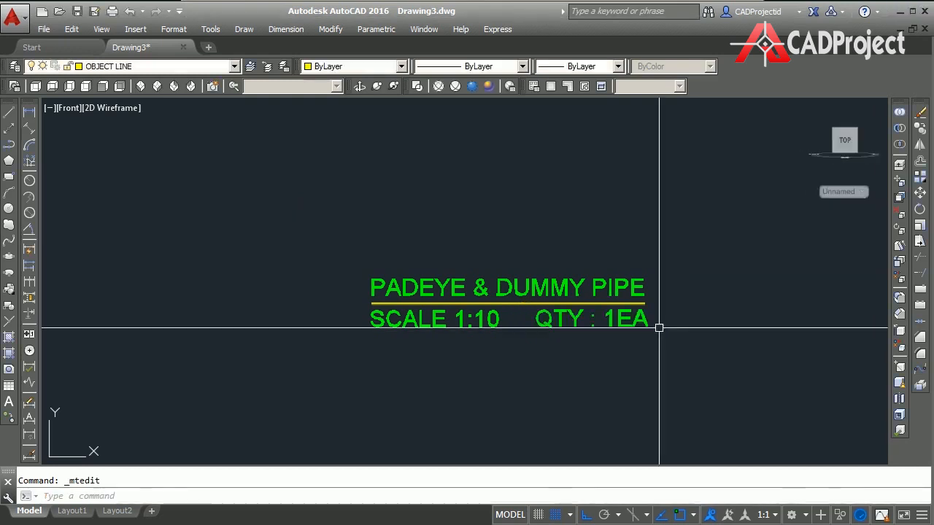
click(619, 326)
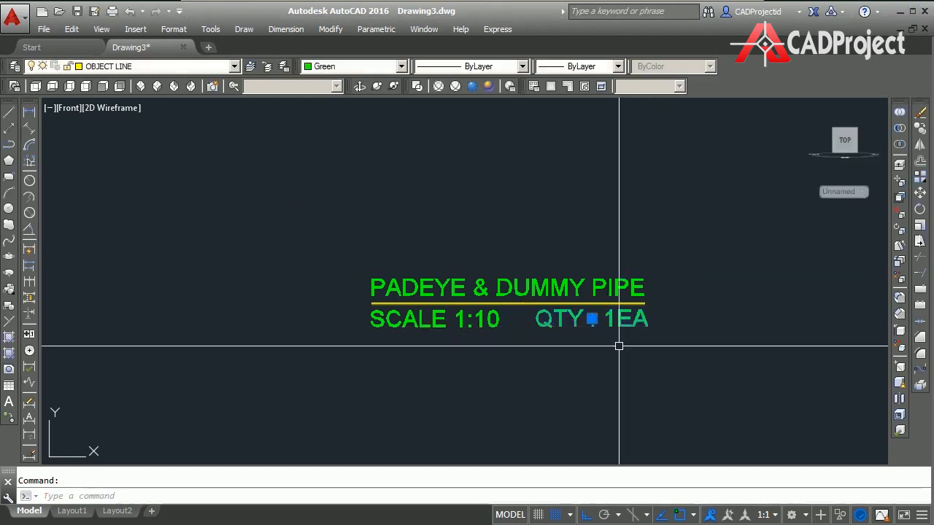
click(619, 375)
key(Escape)
key(Escape)
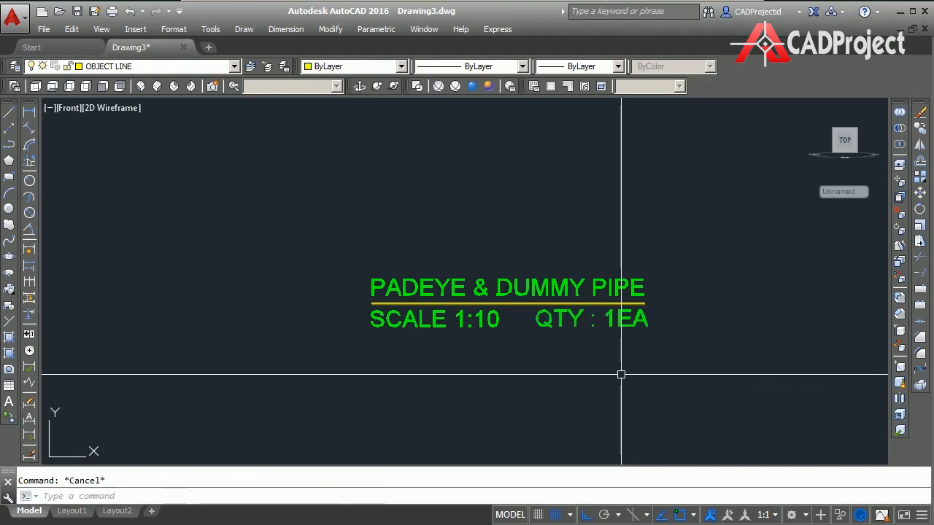
Step: Move the whole title group, including underline, scale and quantity texts, straight up closer to the dimensioned view
scroll(623, 374, down, 1)
scroll(717, 373, down, 2)
middle_drag(759, 365, 662, 362)
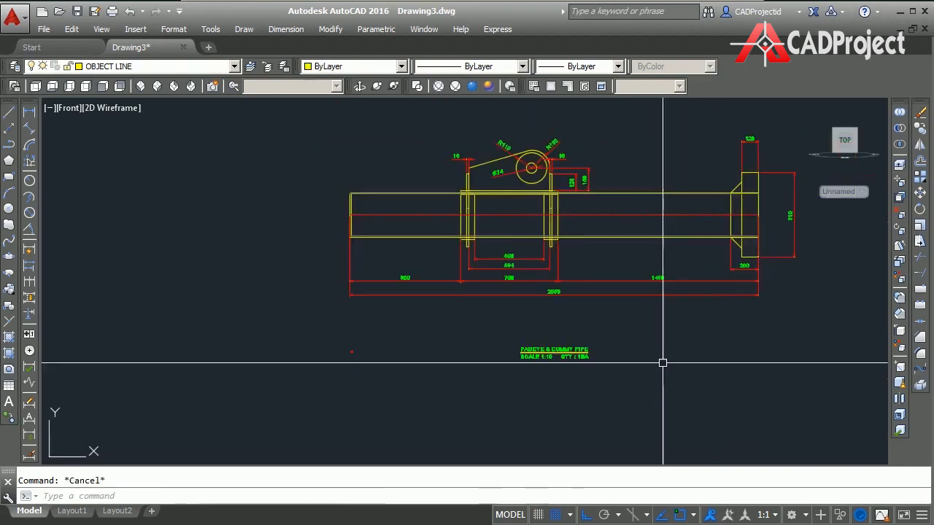
text(m)
key(Return)
click(632, 367)
click(492, 340)
key(Return)
click(660, 362)
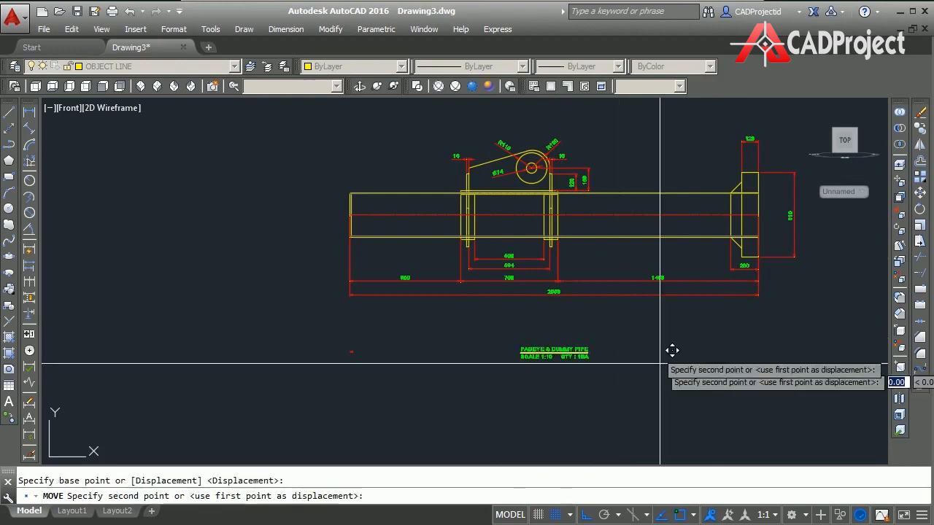
click(659, 343)
Step: Delete the stray leftover mark below the left end of the pipe view
click(392, 381)
click(316, 340)
key(Delete)
mouse_move(824, 402)
middle_down()
mouse_move(694, 410)
mouse_move(696, 430)
middle_up()
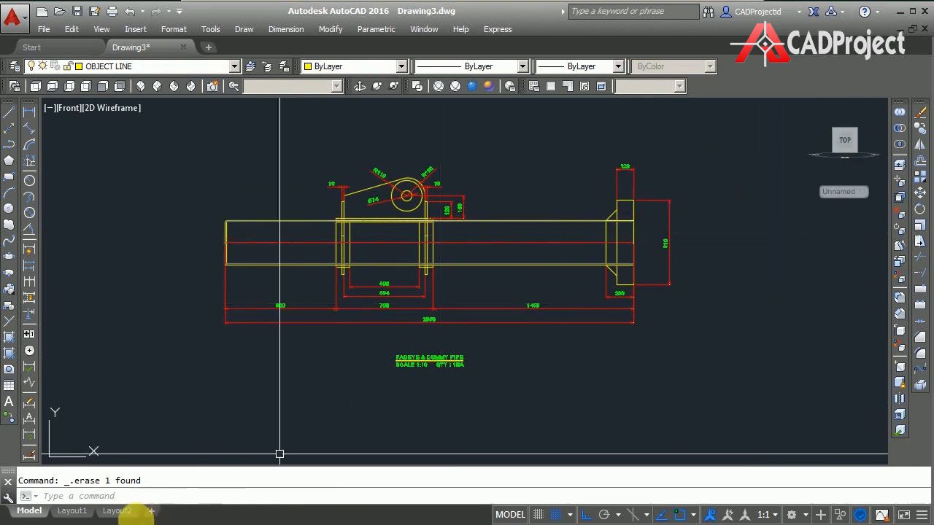
Step: Open Layout1 and activate its viewport to examine the drawing on the title-block sheet and the viewport scale
click(72, 511)
double_click(713, 323)
middle_drag(711, 319, 722, 341)
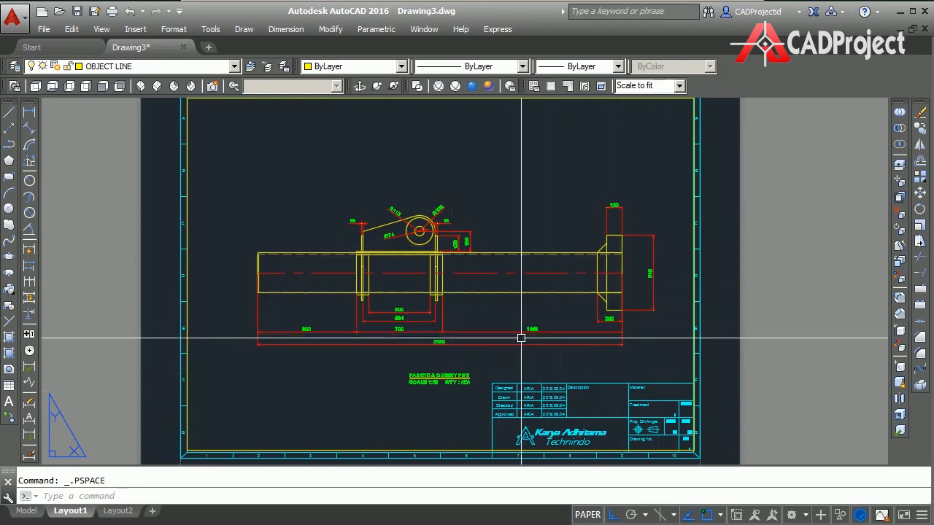
double_click(581, 363)
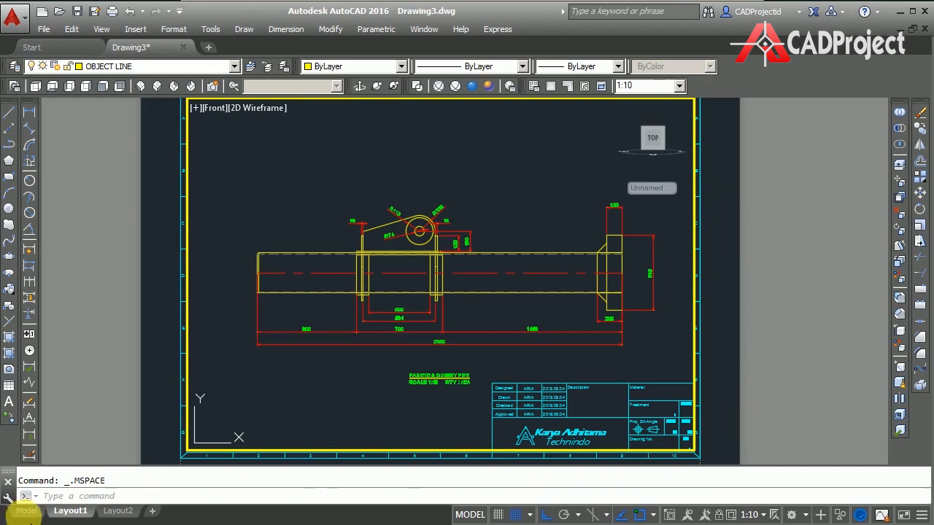
Step: Check the overall dimension scale in the SC 1 style's fit settings from model space, and return to Layout1
click(27, 511)
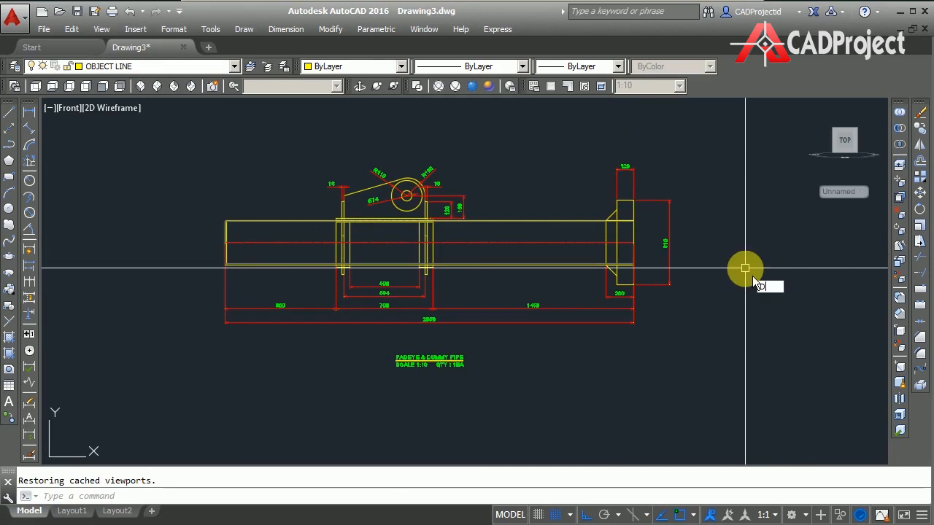
text(d)
key(Return)
click(629, 241)
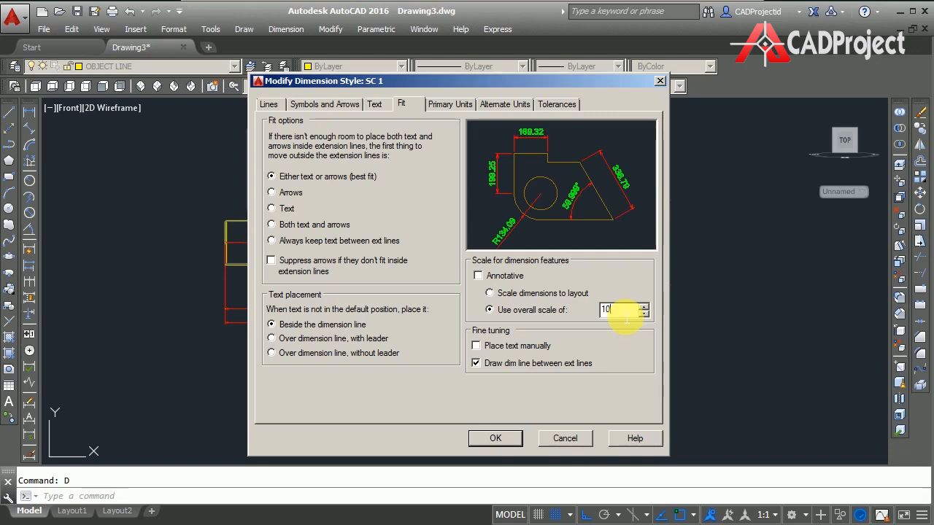
click(585, 443)
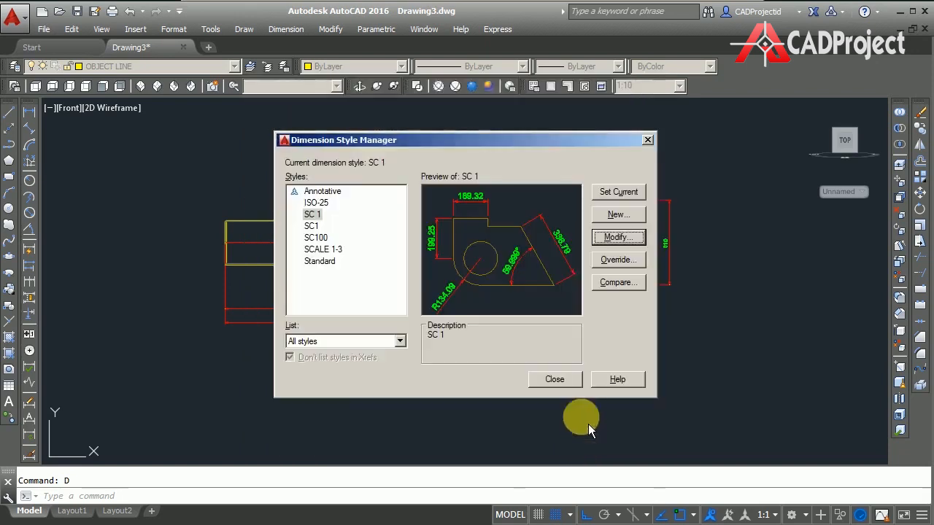
click(554, 379)
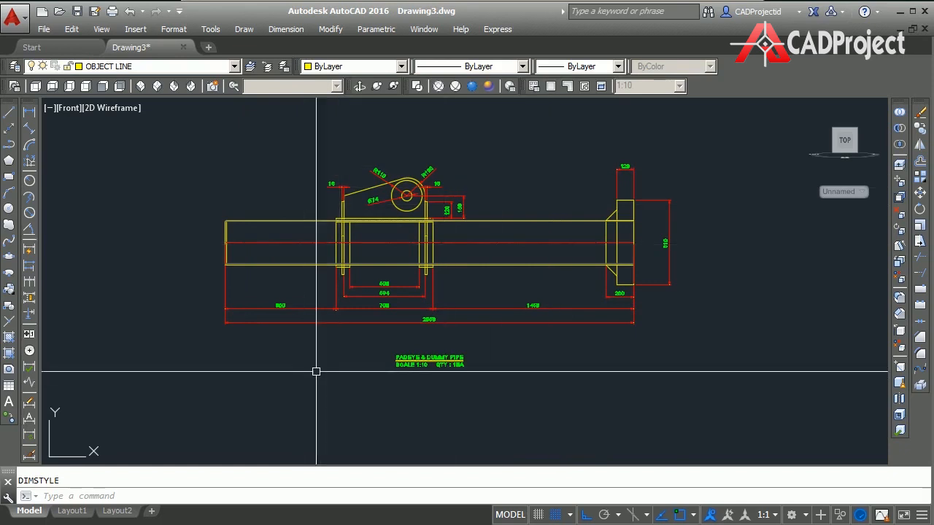
click(70, 511)
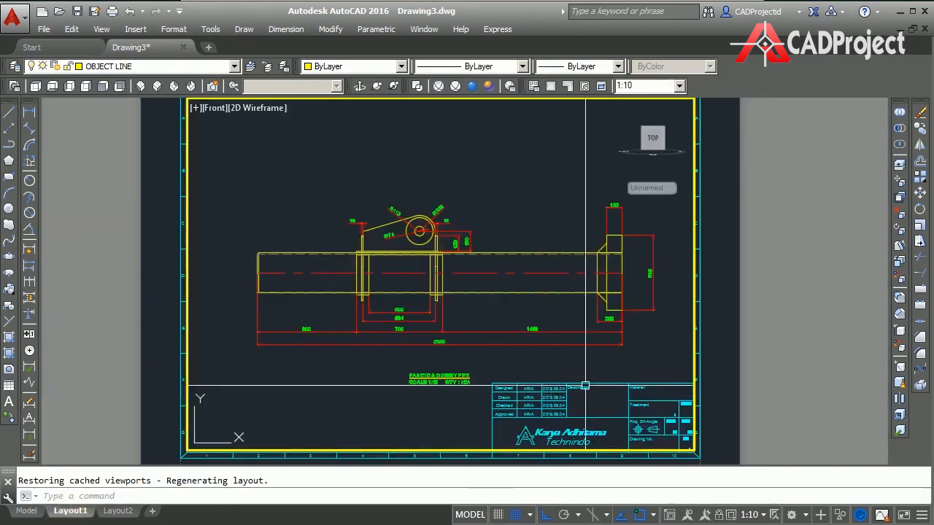